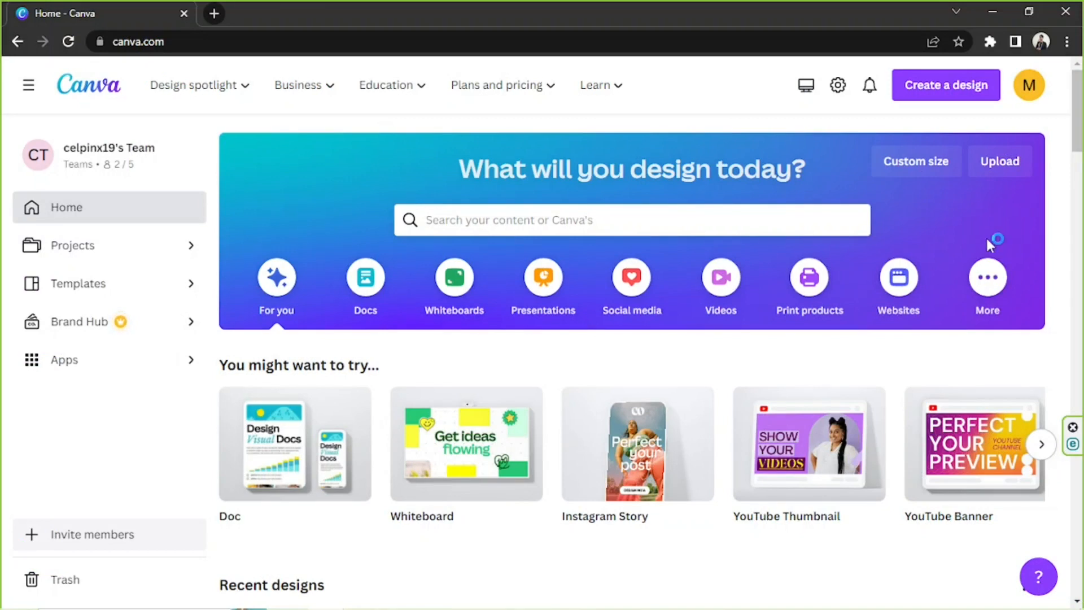
Open the custom size settings for a new design and view the available measurement units
click(924, 176)
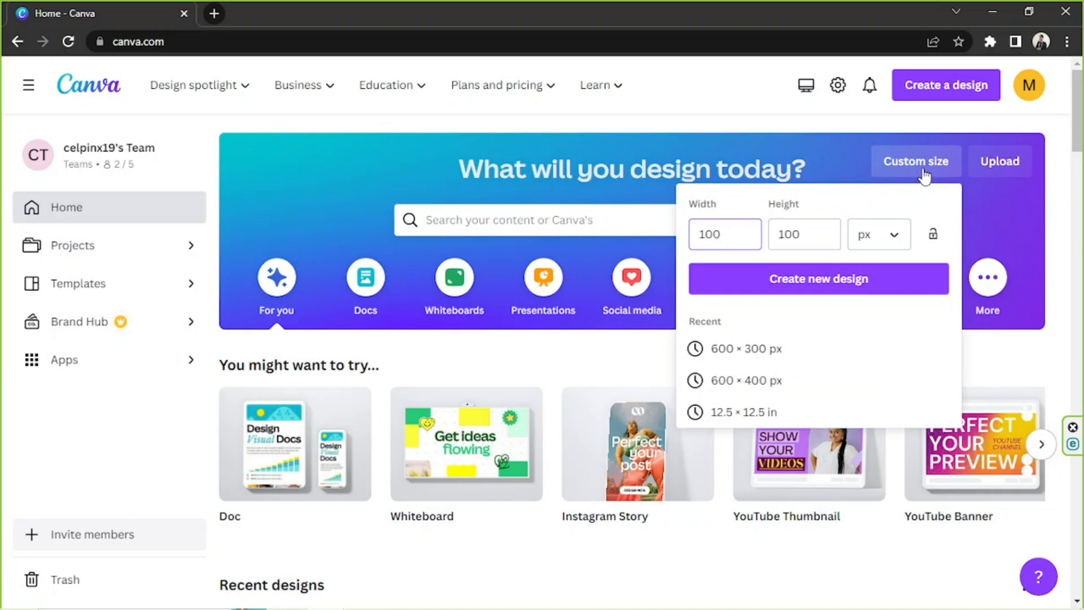
click(812, 234)
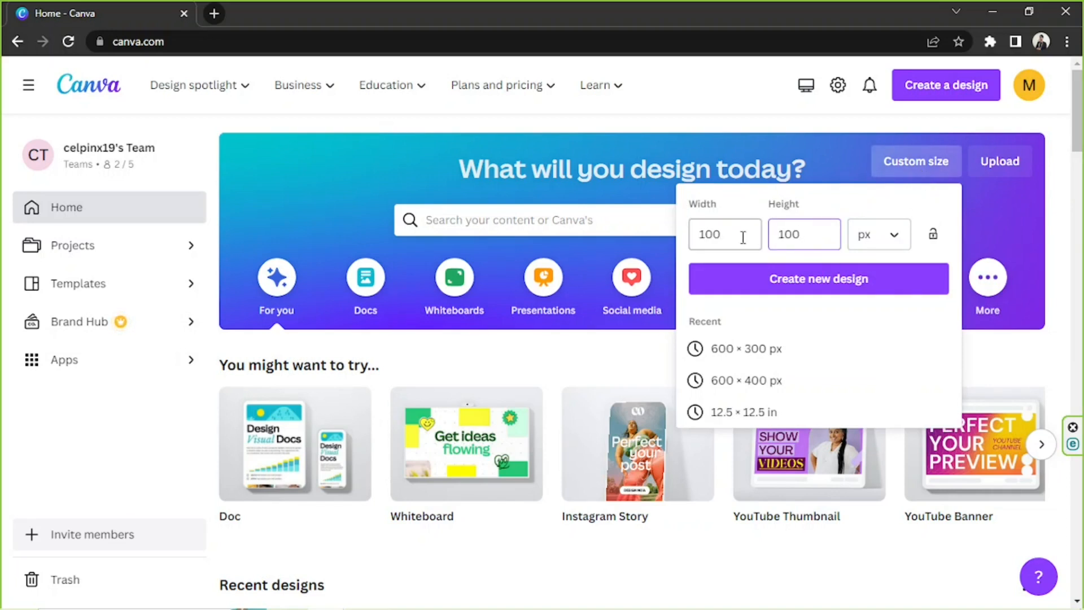
click(902, 244)
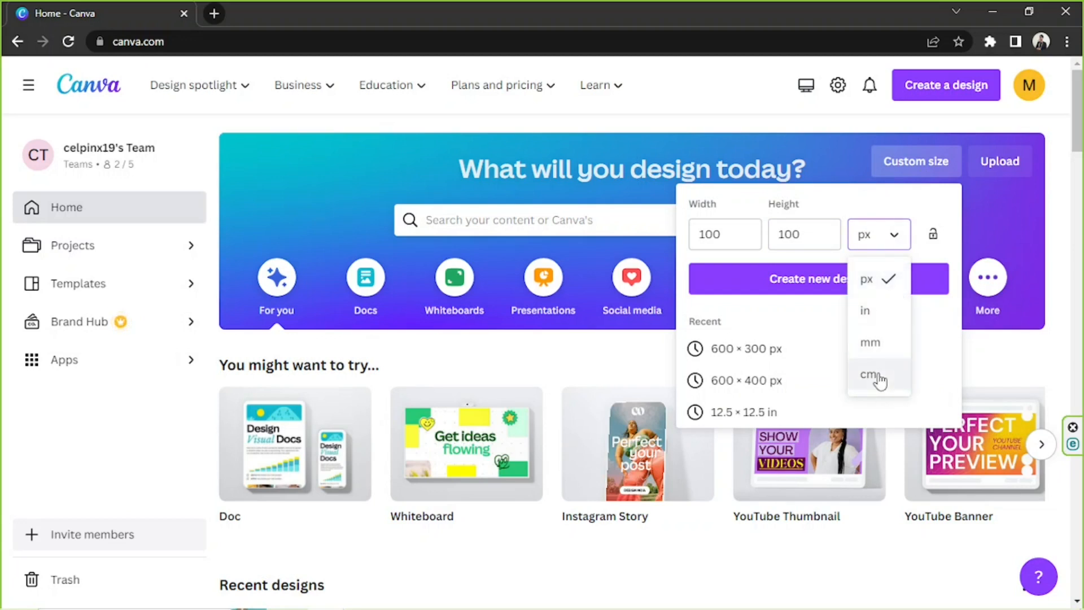
click(875, 234)
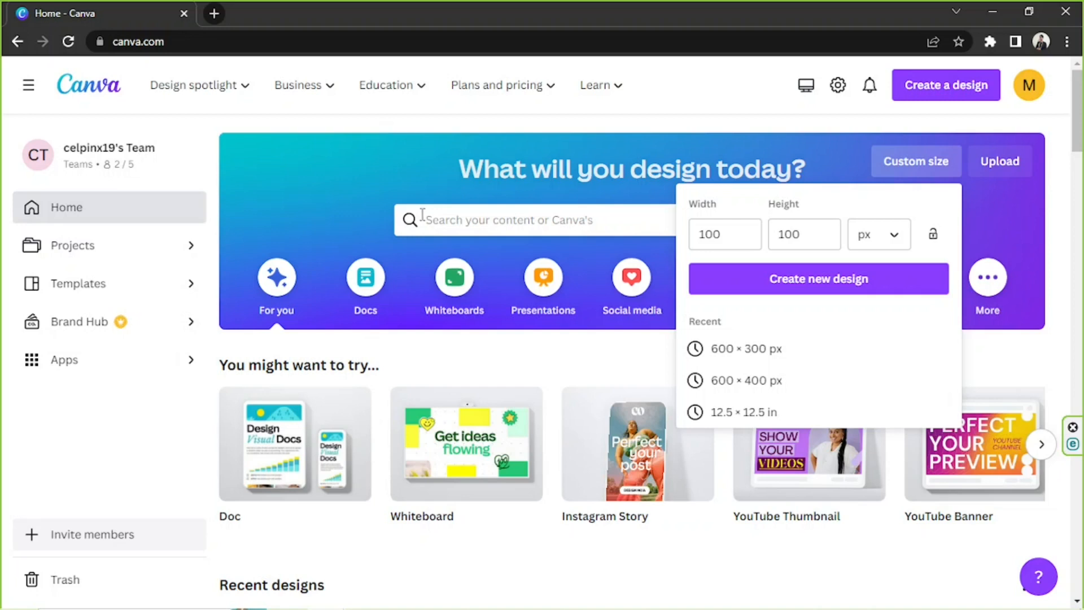
Search the templates for "pinterest pin" and show all matching templates
click(514, 227)
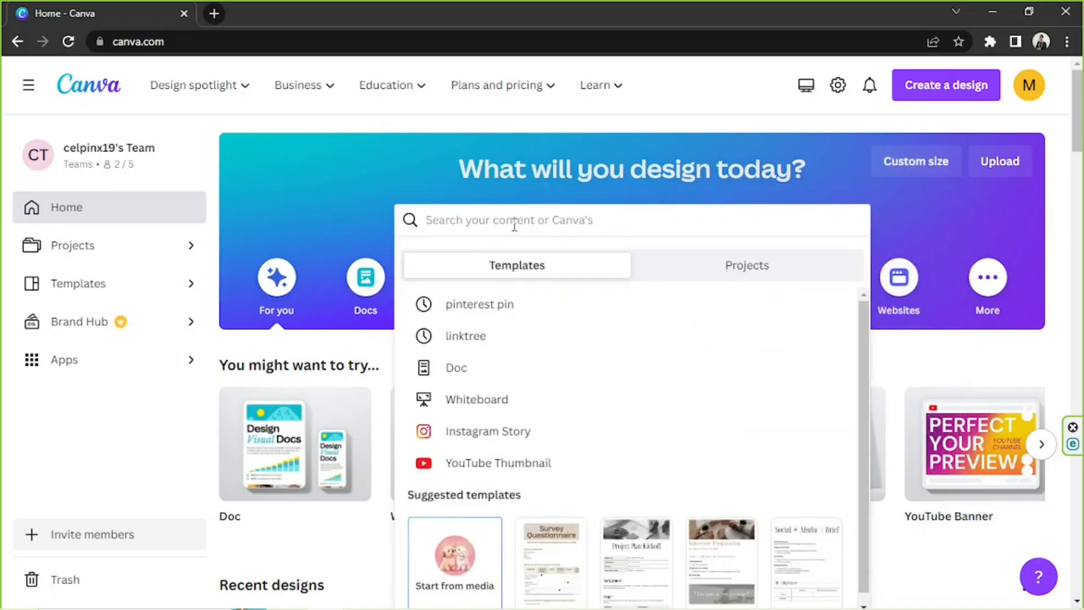
text(pinterest pin)
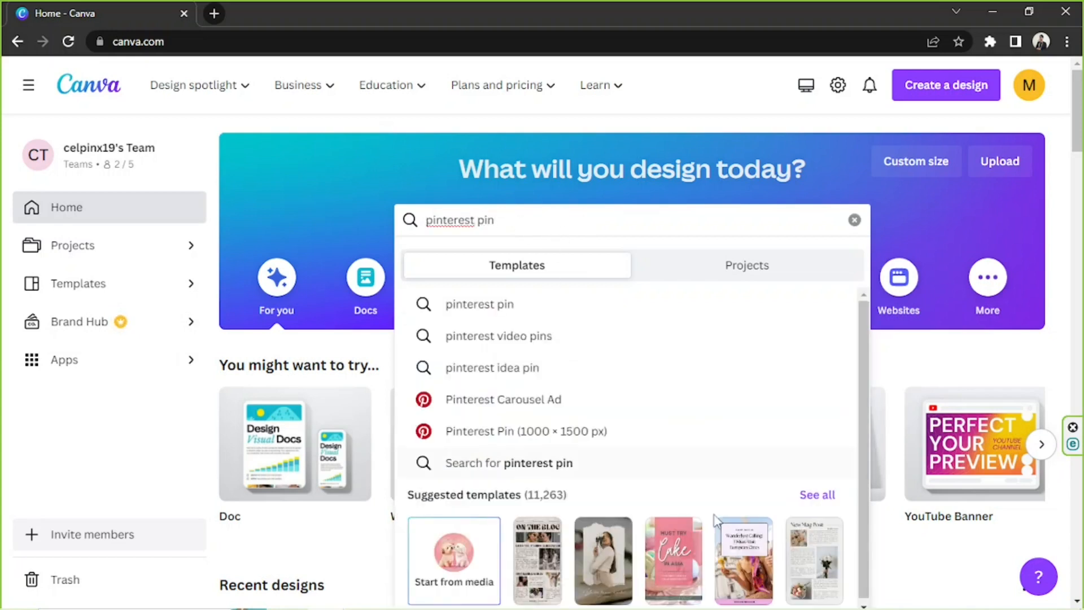
click(817, 495)
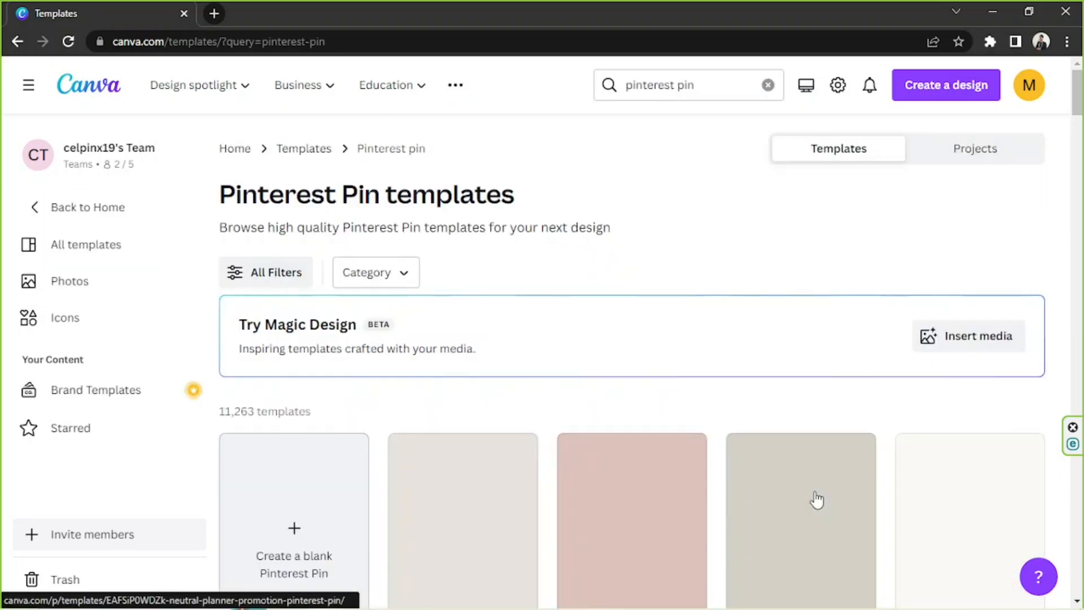
Browse the Pinterest Pin templates and start a design from the White Playful Pets Stories Pinterest Pin template
scroll(710, 408, down, 8)
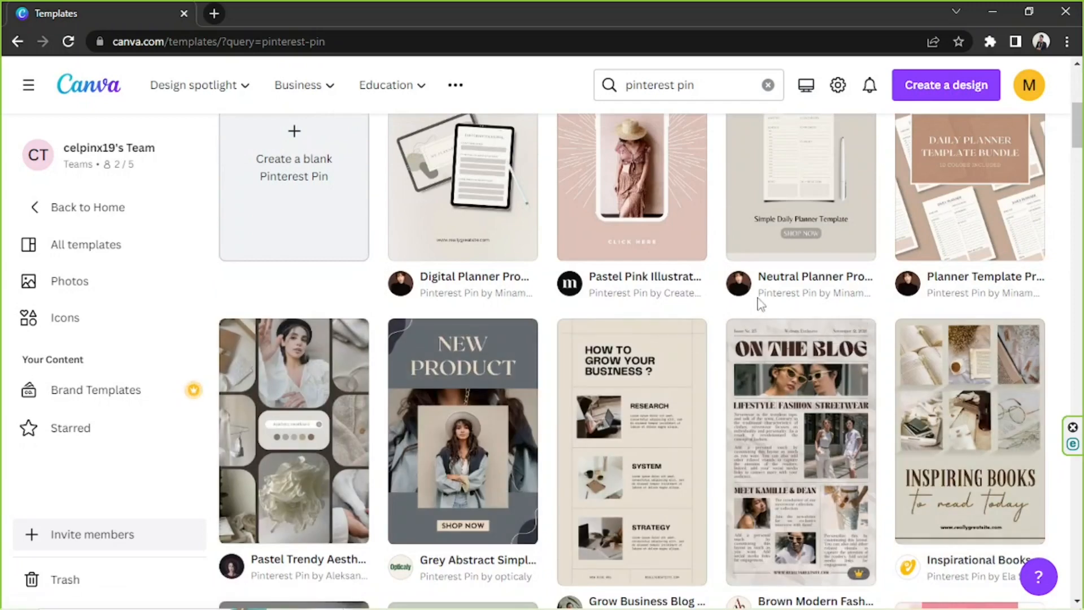
scroll(760, 304, down, 5)
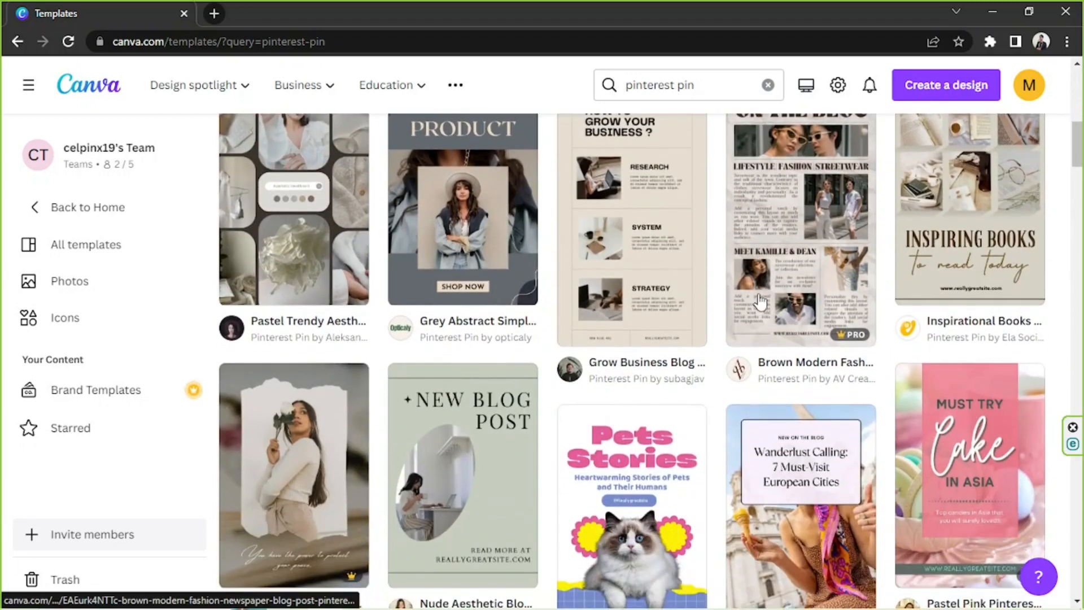
scroll(759, 303, down, 10)
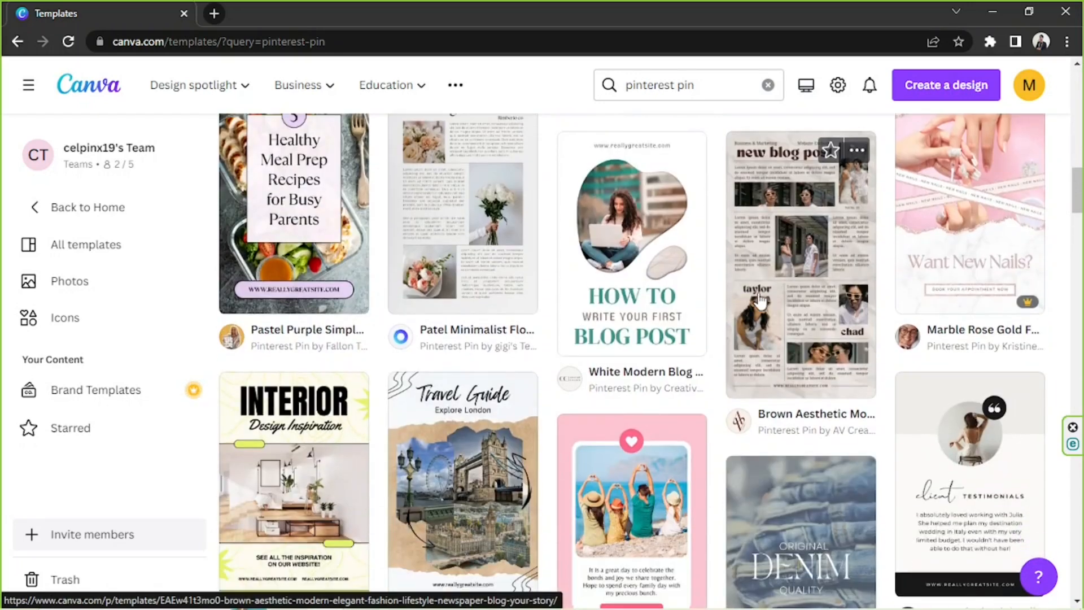
scroll(759, 303, down, 12)
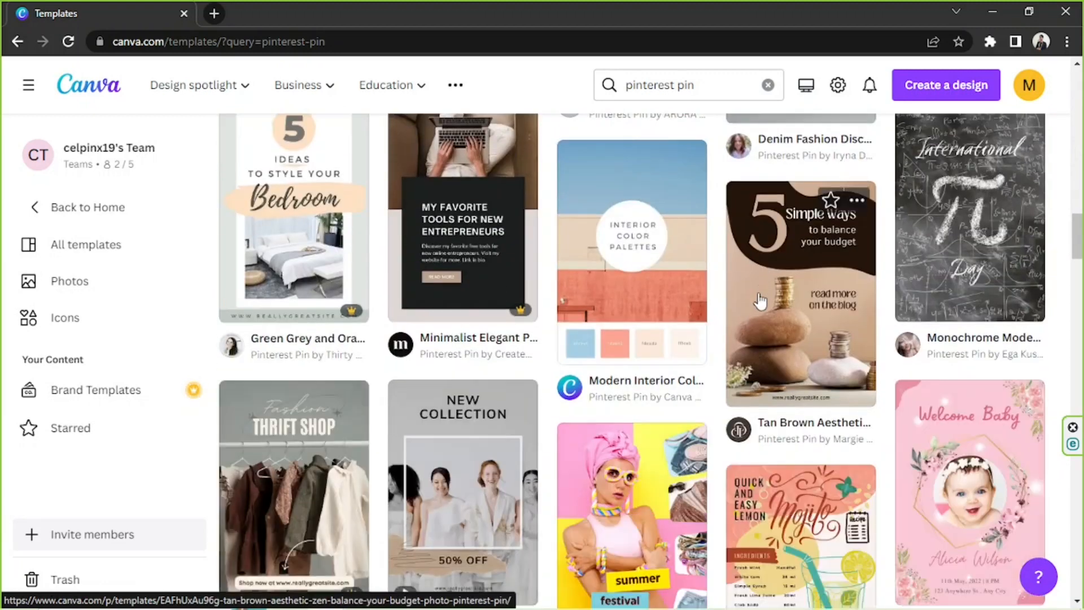
scroll(759, 300, up, 10)
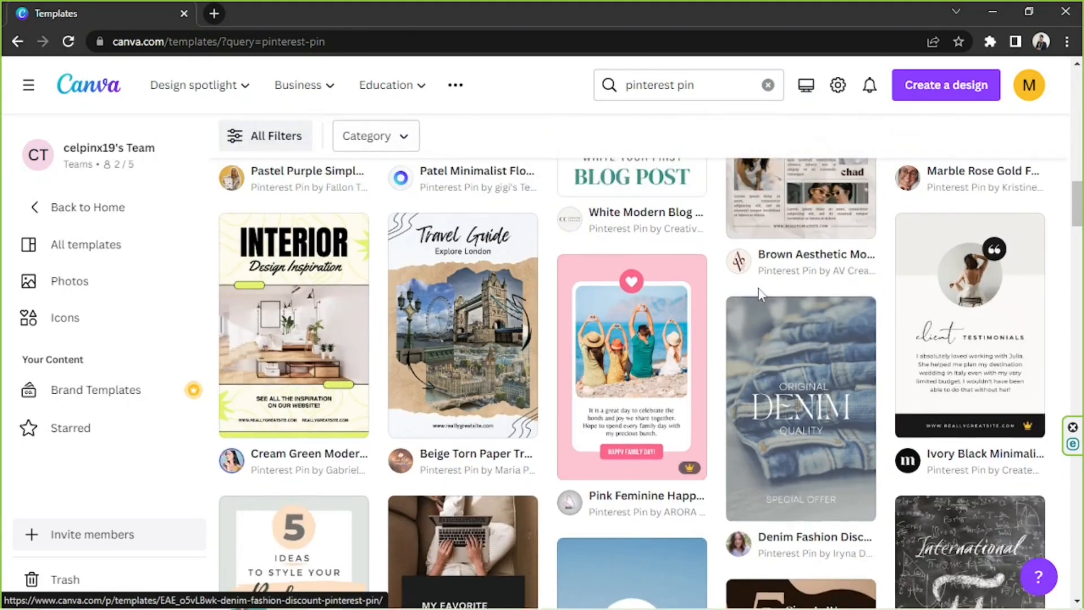
scroll(759, 295, up, 6)
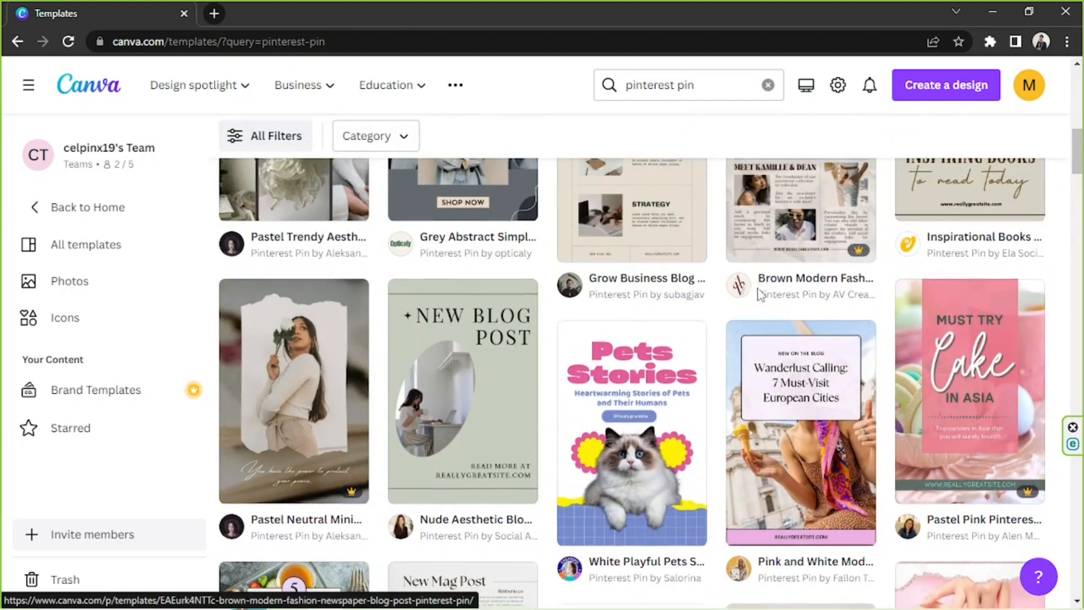
scroll(760, 298, down, 2)
click(631, 339)
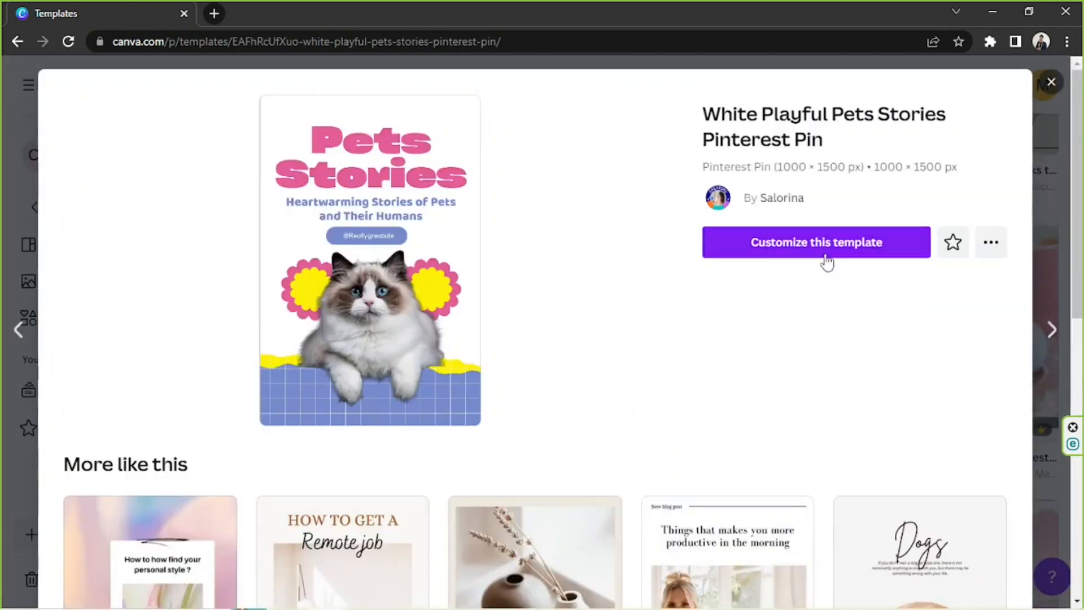
click(828, 248)
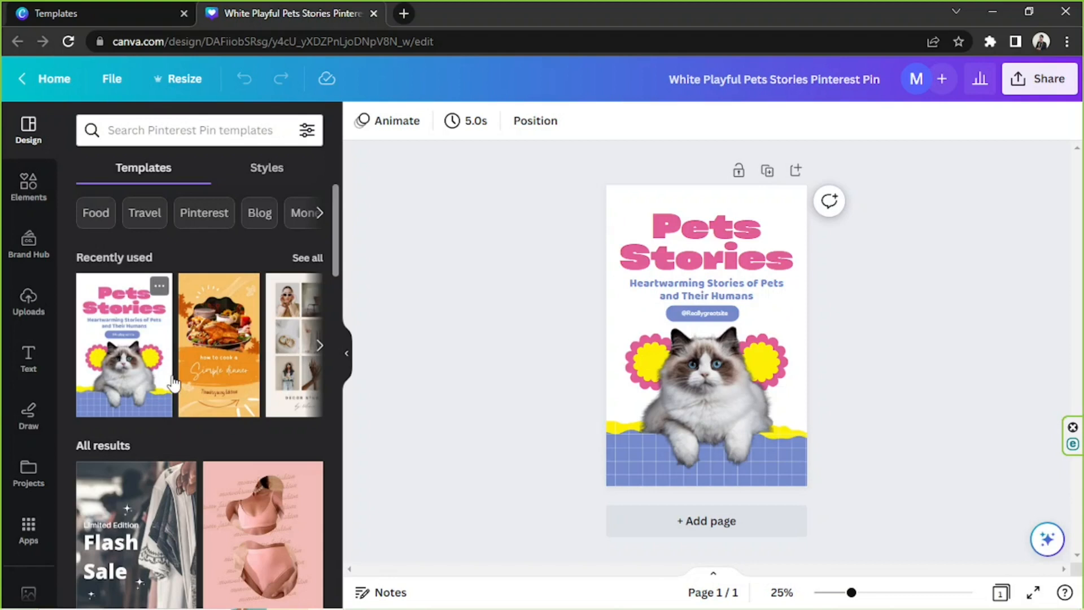
Browse the editor's suggested pin templates and search them for "fashion"
scroll(170, 379, down, 10)
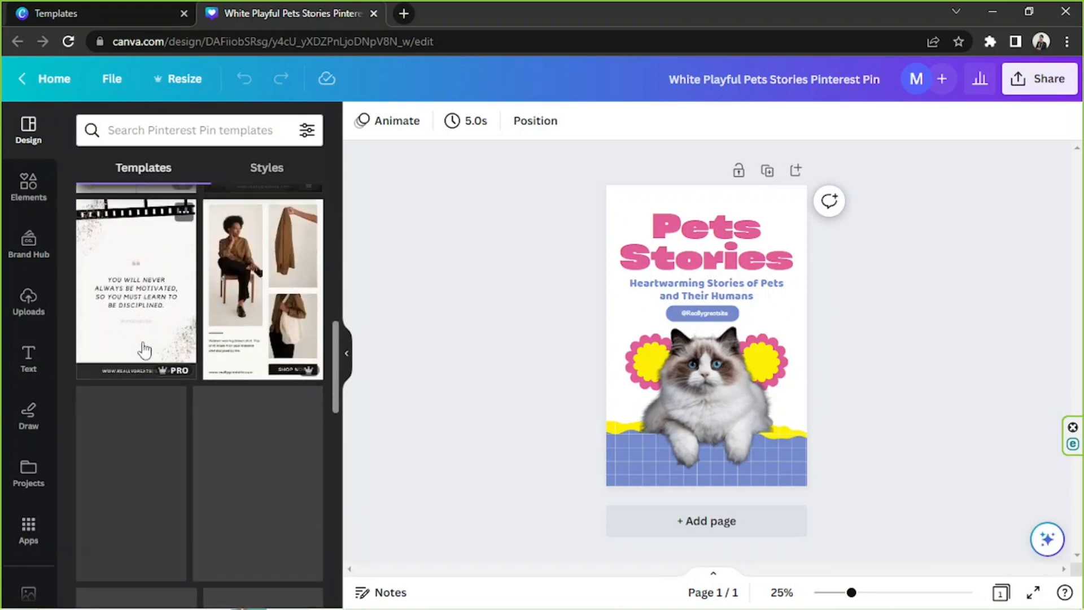
scroll(142, 339, down, 5)
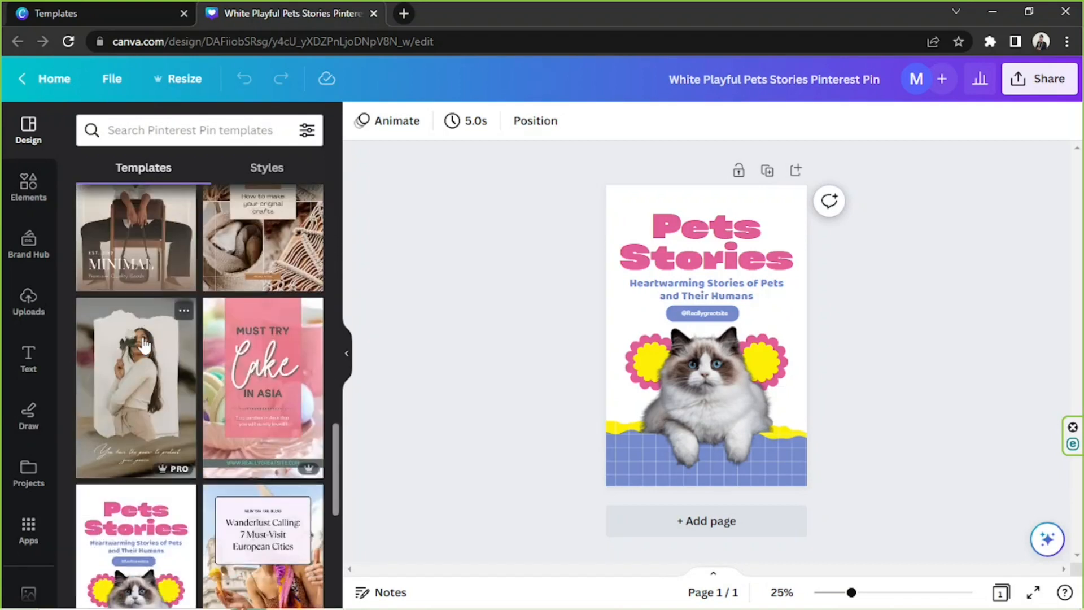
scroll(145, 344, down, 10)
scroll(144, 344, down, 8)
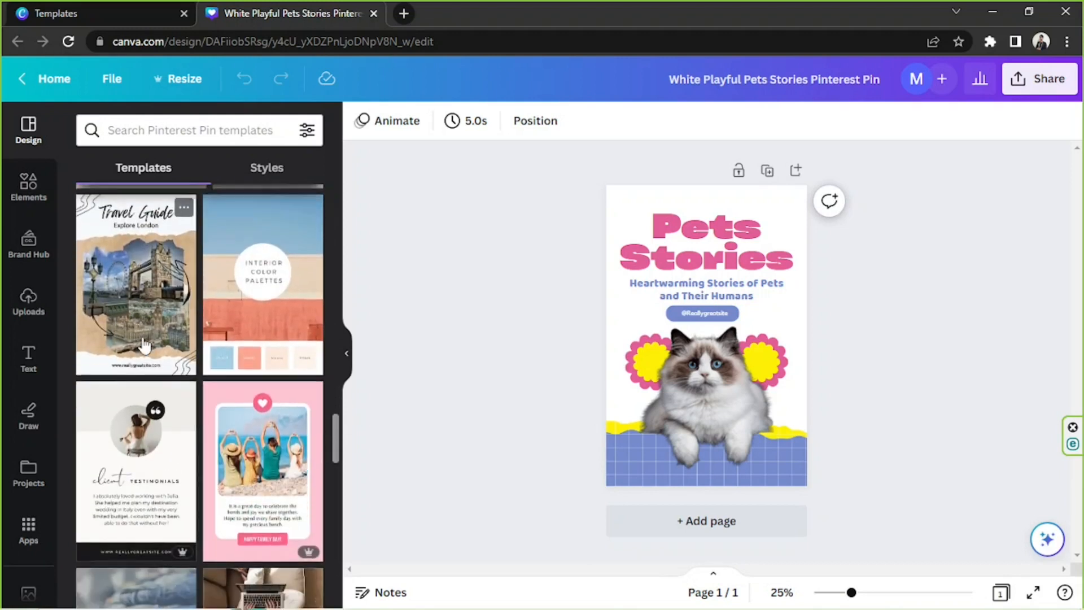
scroll(145, 344, down, 2)
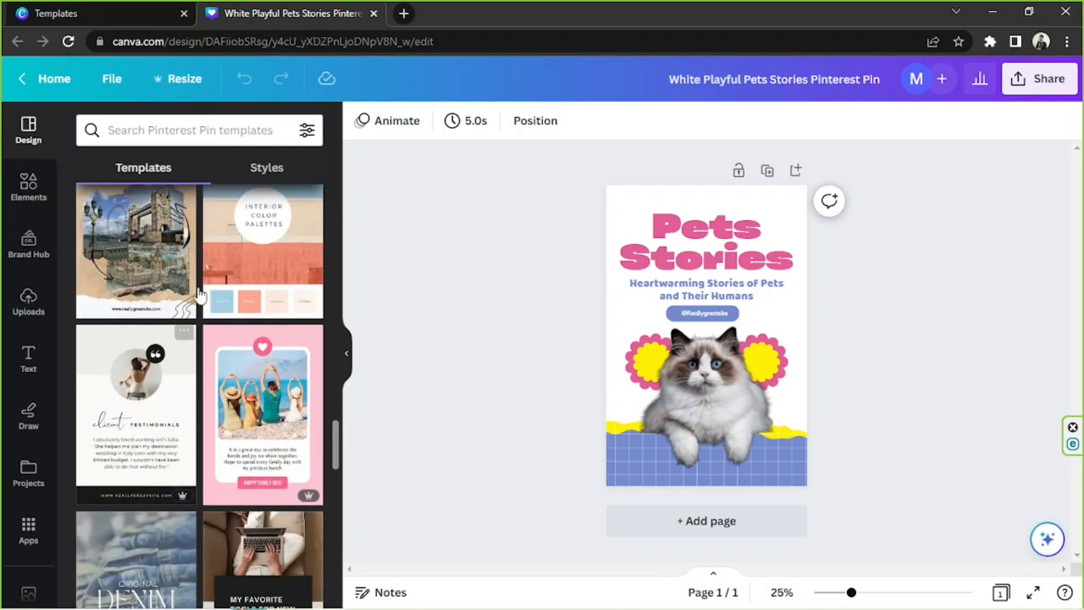
click(182, 129)
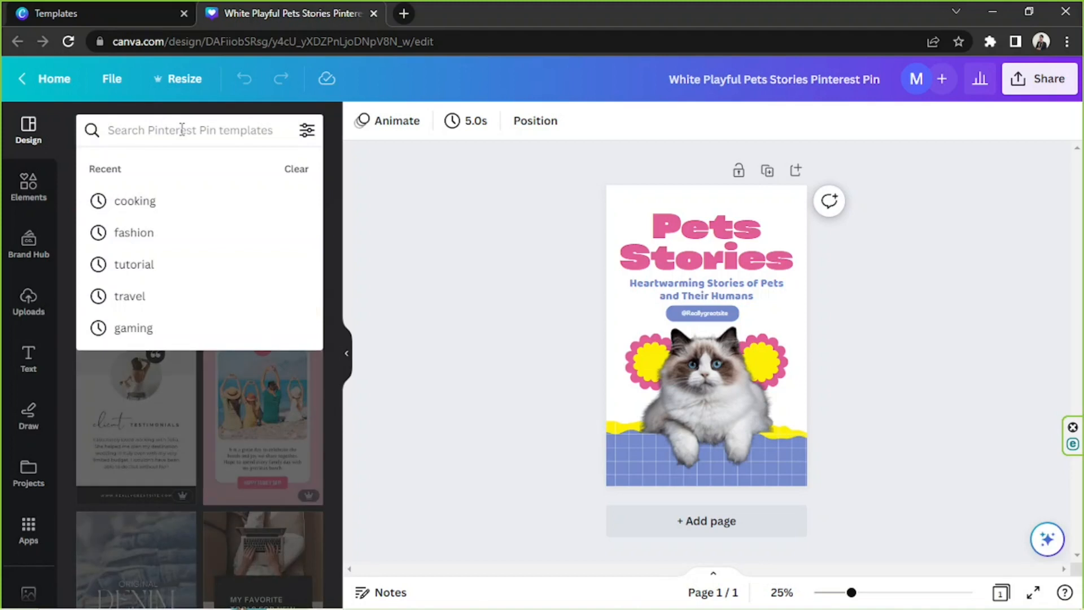
text(fasgio)
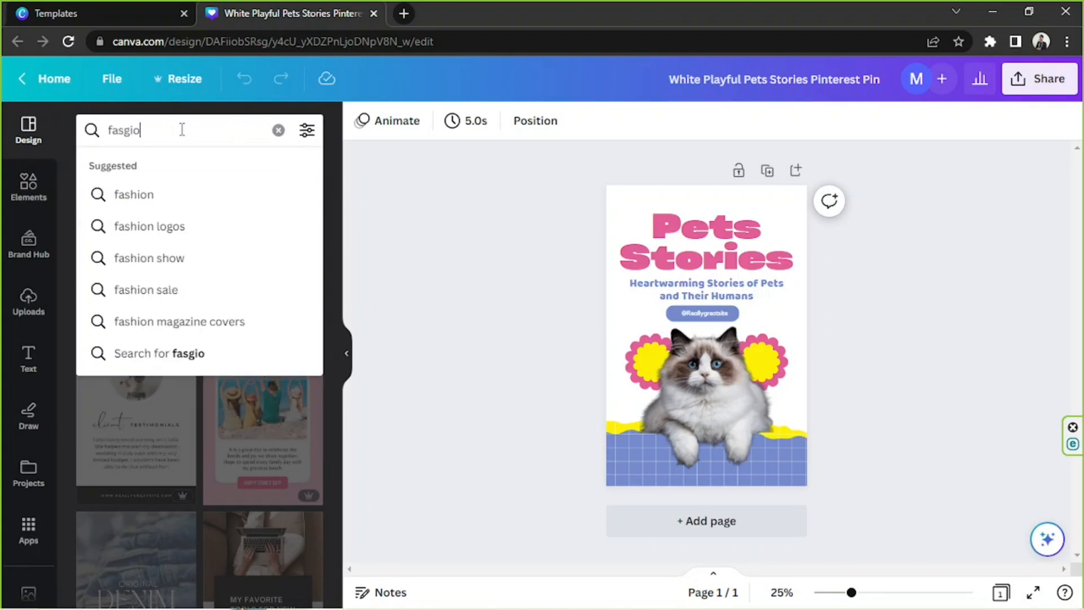
key(BackSpace)
key(BackSpace)
key(BackSpace)
text(hion)
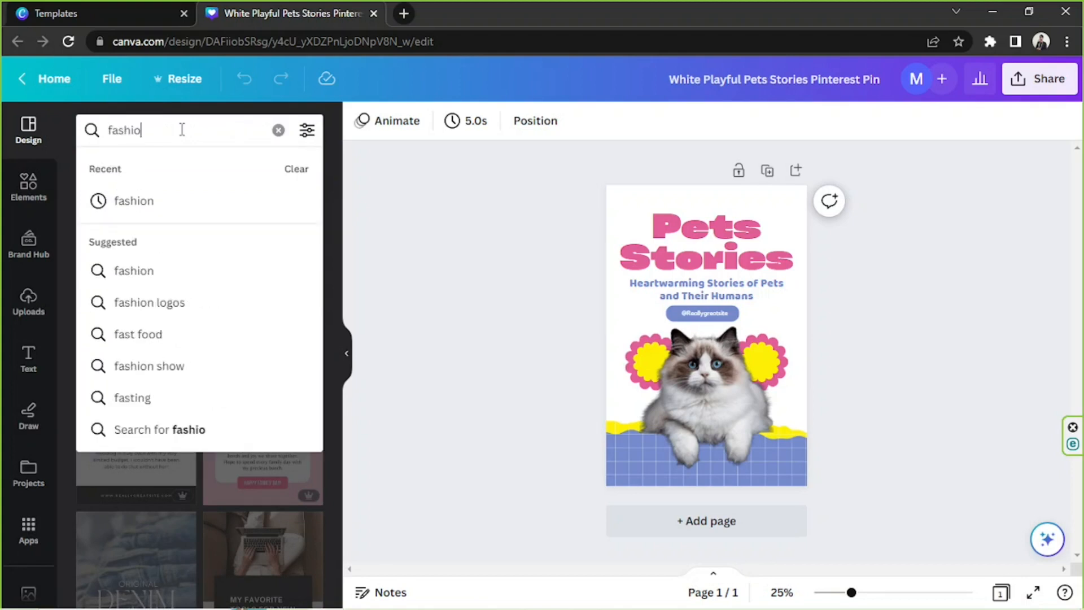
key(Return)
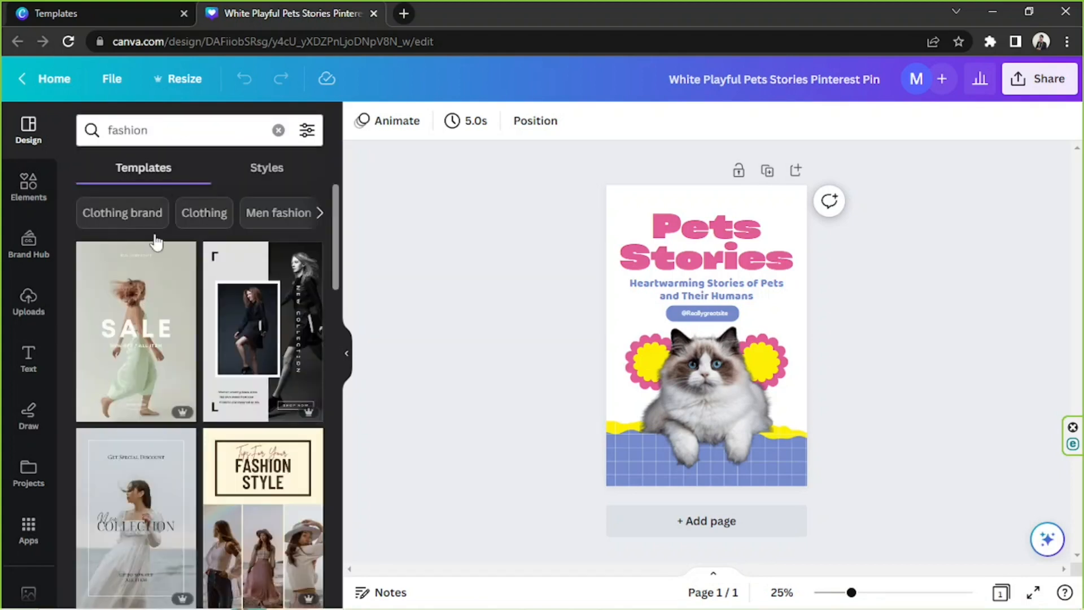
scroll(162, 212, down, 15)
Search the pin templates for "cooking" and add the orange "how to cook a Simple dinner" template as a second page
click(152, 131)
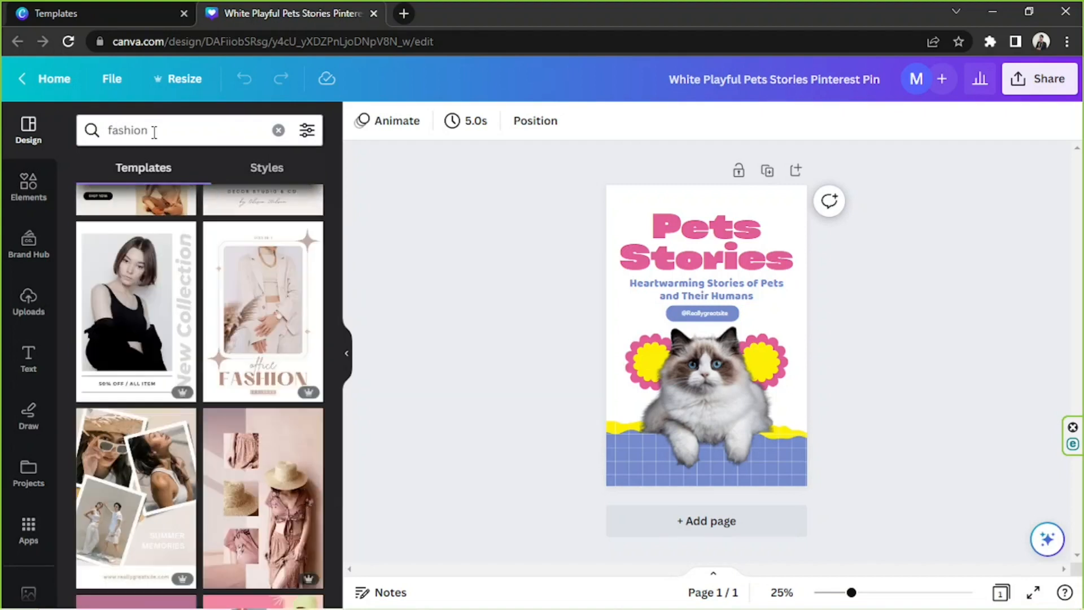
double_click(152, 130)
text(cooking)
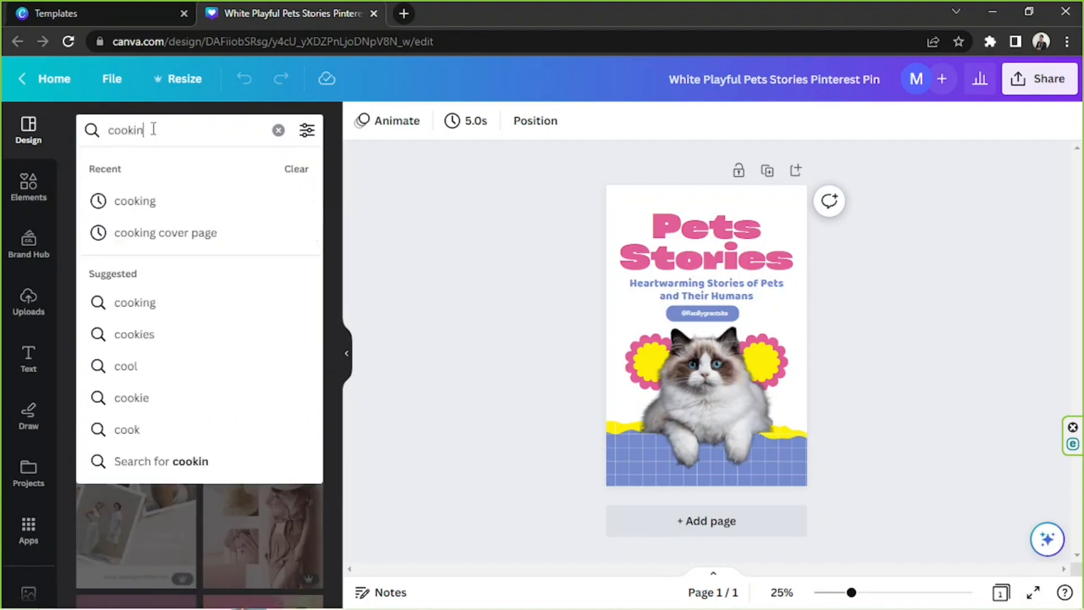
key(Return)
scroll(158, 266, down, 4)
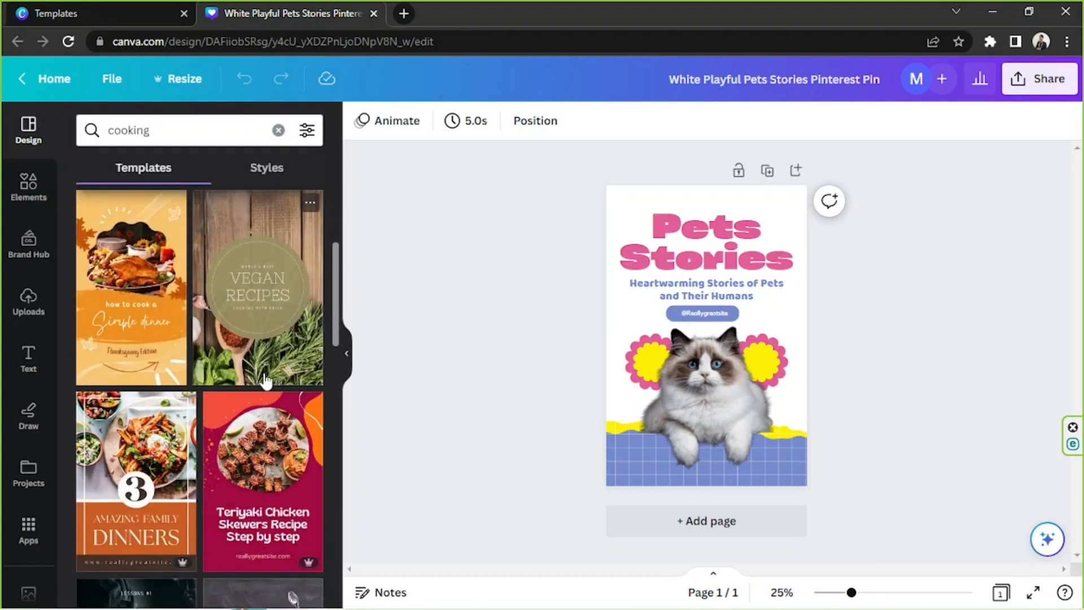
click(141, 281)
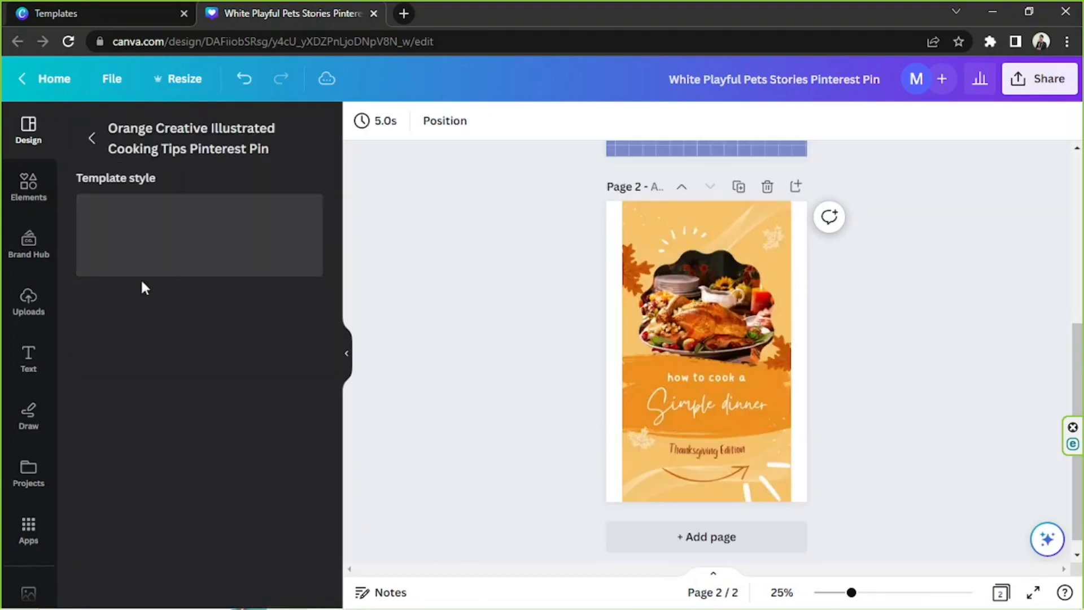
drag(567, 208, 862, 472)
Delete the Pets Stories page, keeping only the orange cooking page in the design
scroll(862, 472, up, 5)
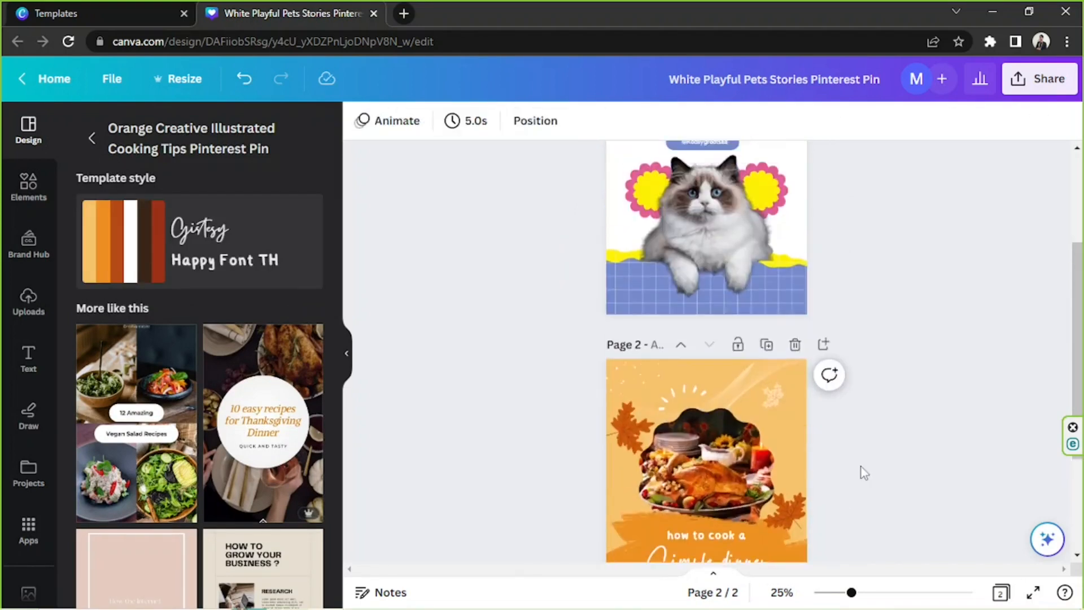
drag(614, 204, 872, 415)
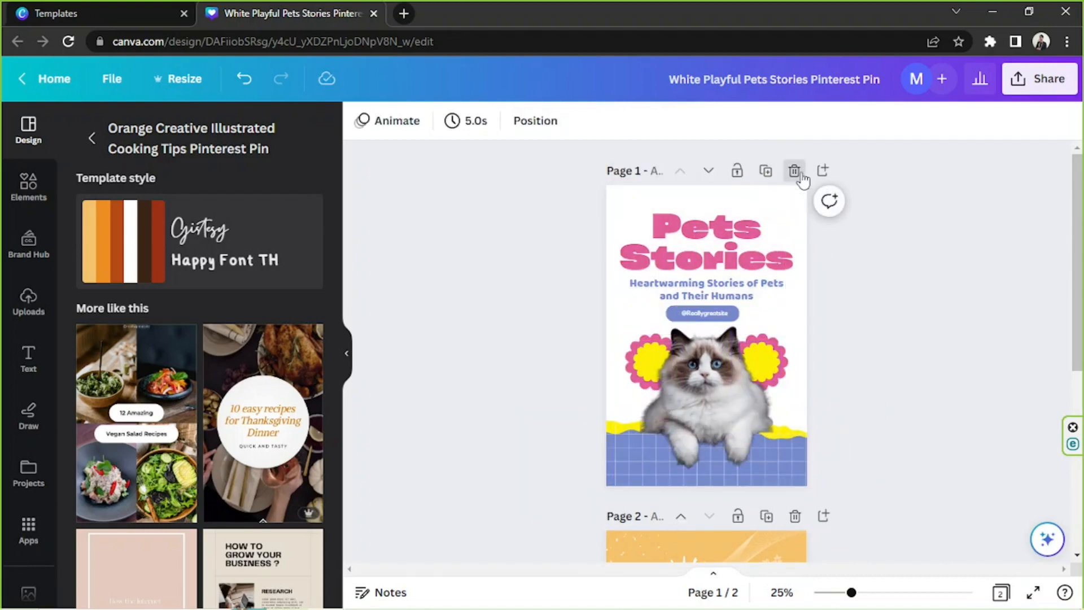
click(794, 170)
drag(567, 187, 835, 549)
click(916, 442)
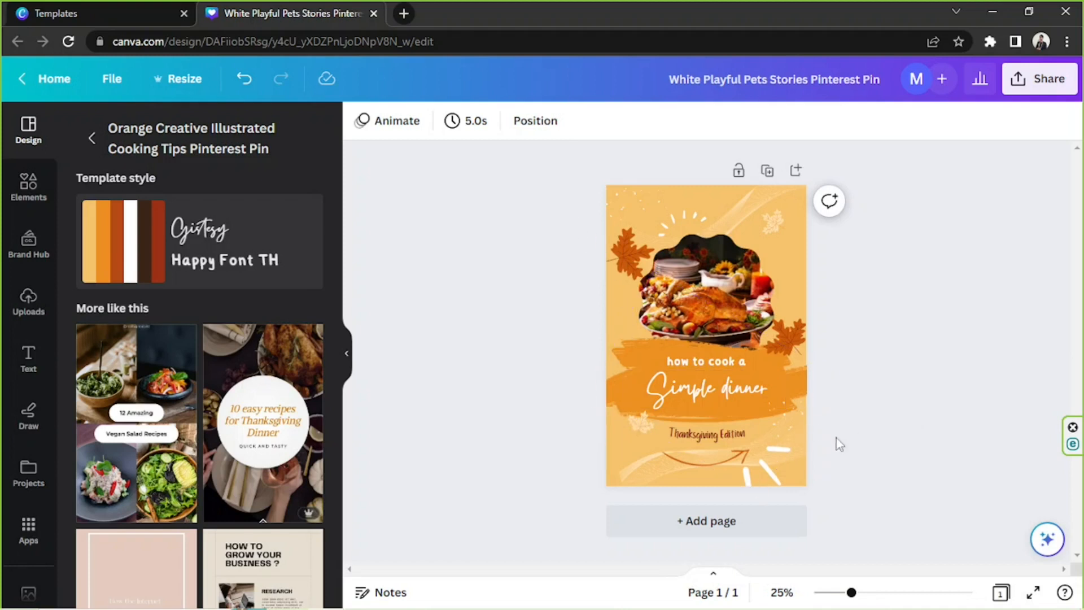
Enlarge the canvas view to 31%, look through the similar templates and return to the cooking template results
drag(851, 592, 861, 596)
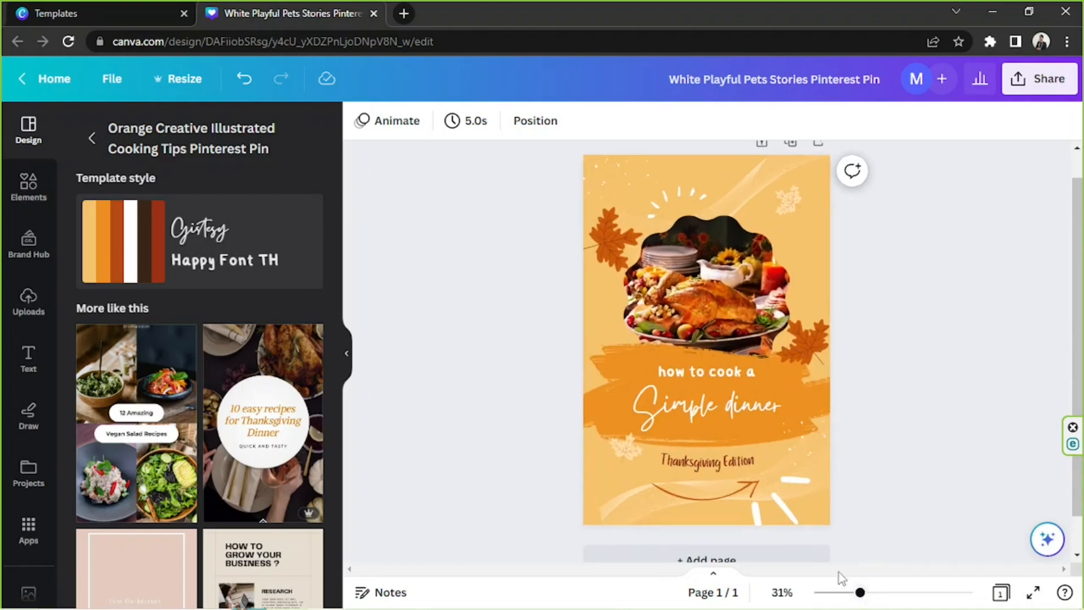
drag(547, 157, 869, 533)
click(902, 480)
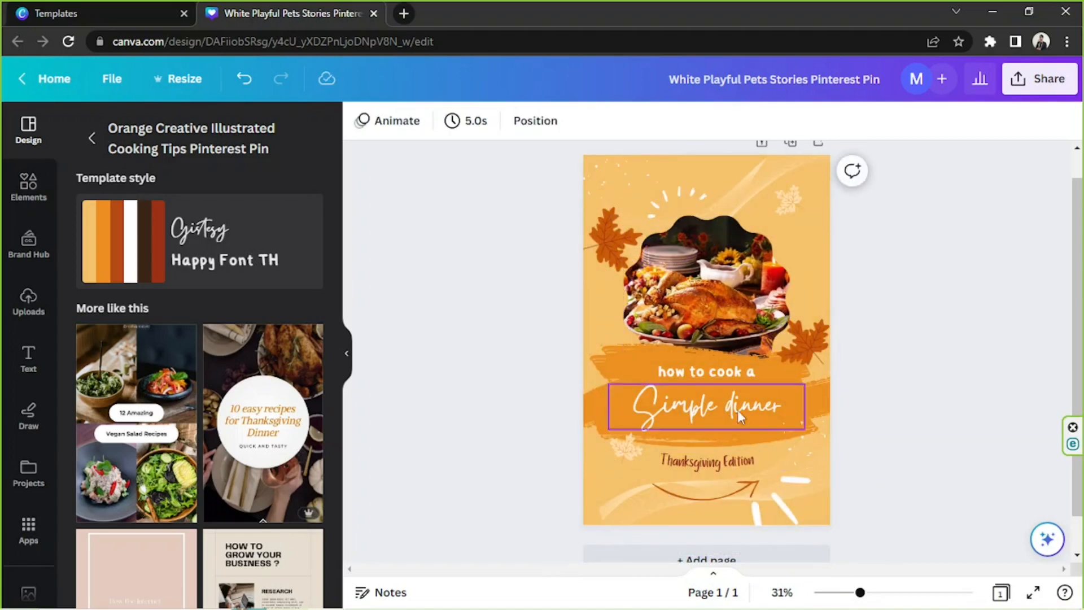
scroll(127, 238, down, 5)
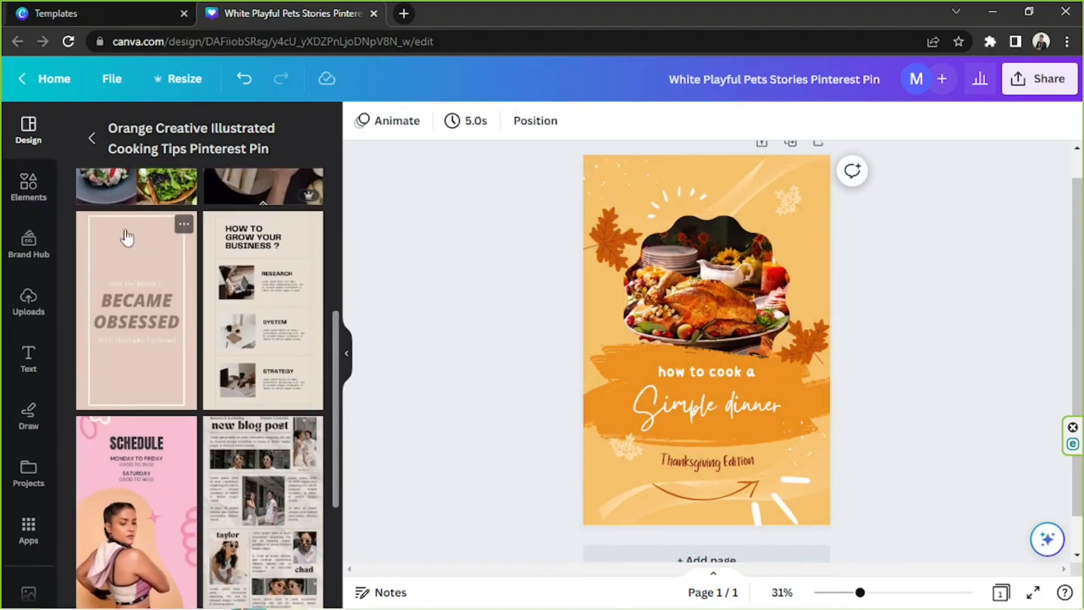
click(92, 140)
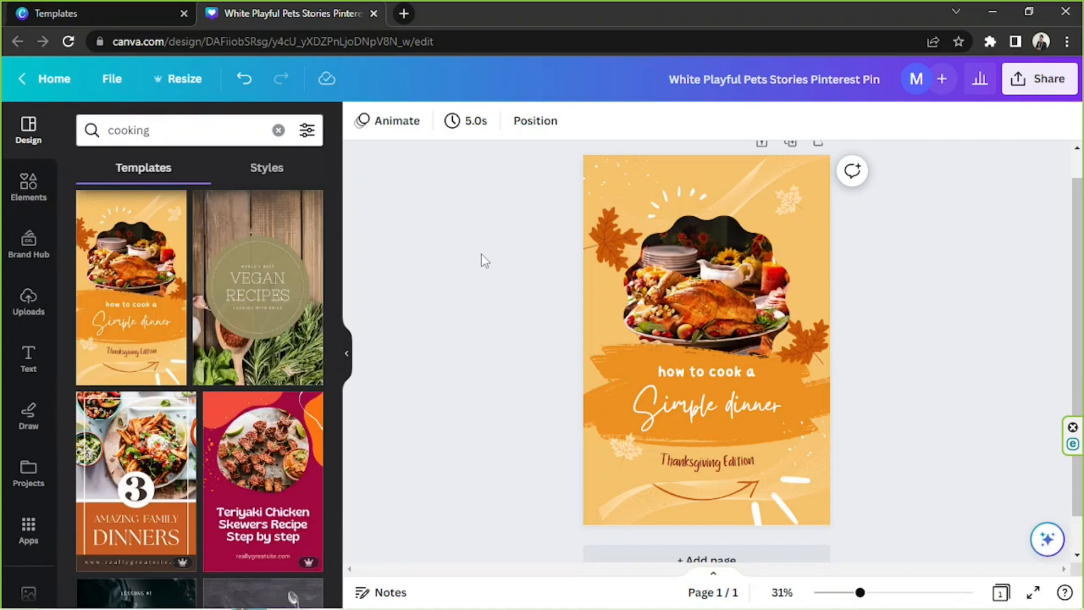
Delete the turkey dinner photo and its empty frame from the orange cooking pin
drag(524, 172, 839, 540)
click(912, 446)
click(755, 269)
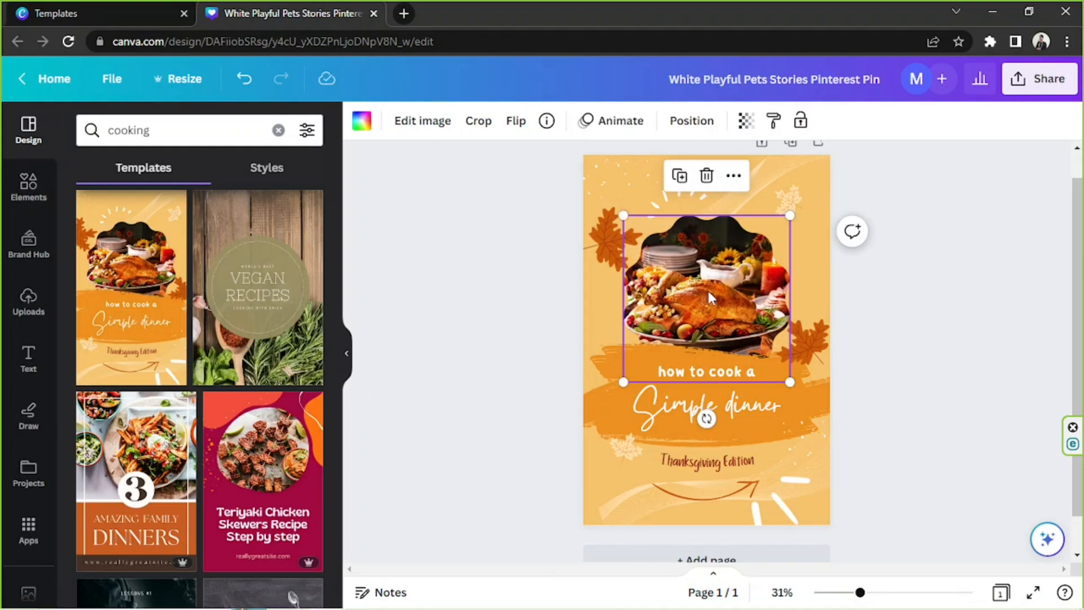
key(Delete)
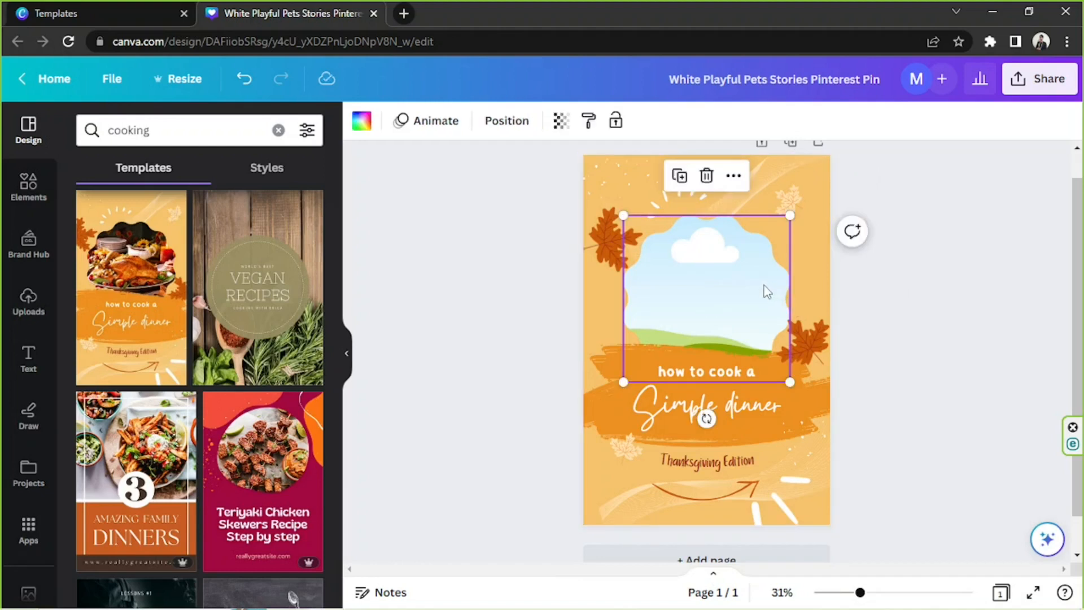
key(Delete)
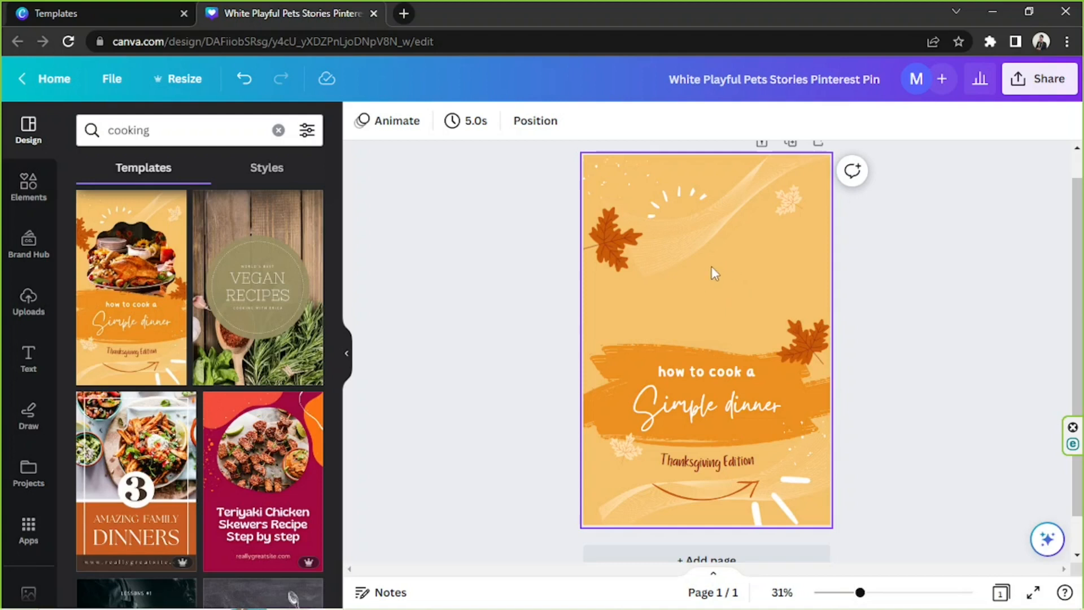
Look through the uploaded images and try placing the picture of two puppies on the pin, removing every copy again
click(22, 304)
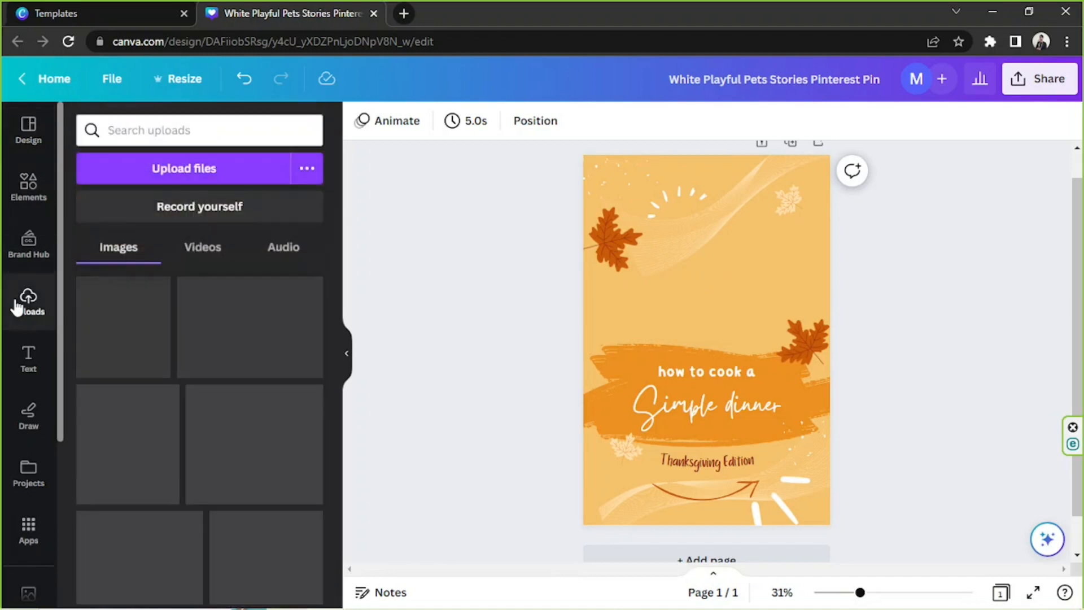
scroll(258, 343, down, 3)
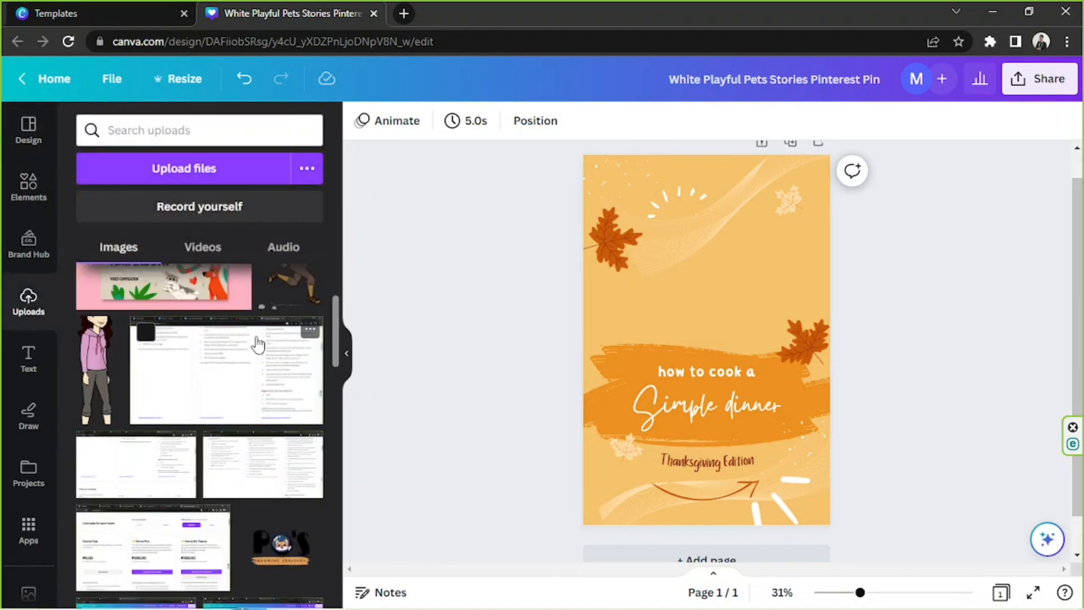
scroll(258, 344, down, 3)
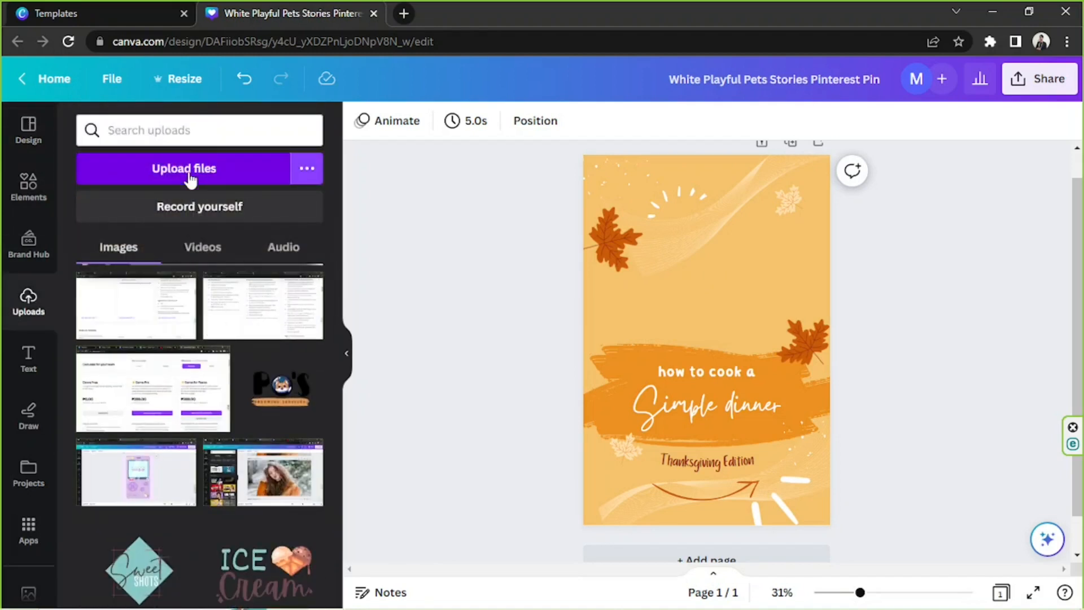
scroll(225, 370, up, 6)
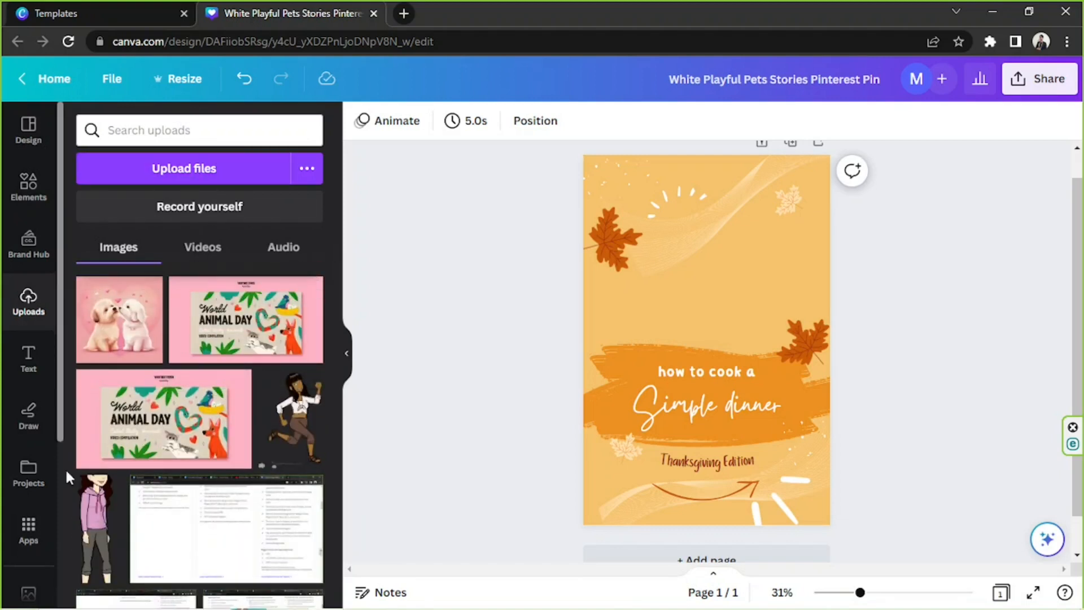
drag(130, 351, 668, 239)
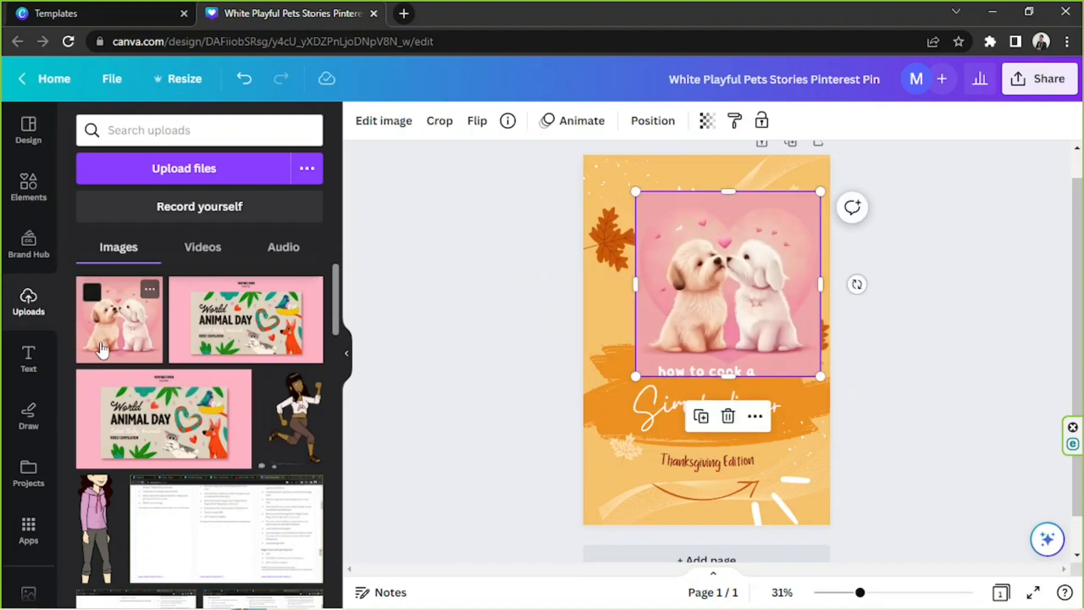
click(105, 339)
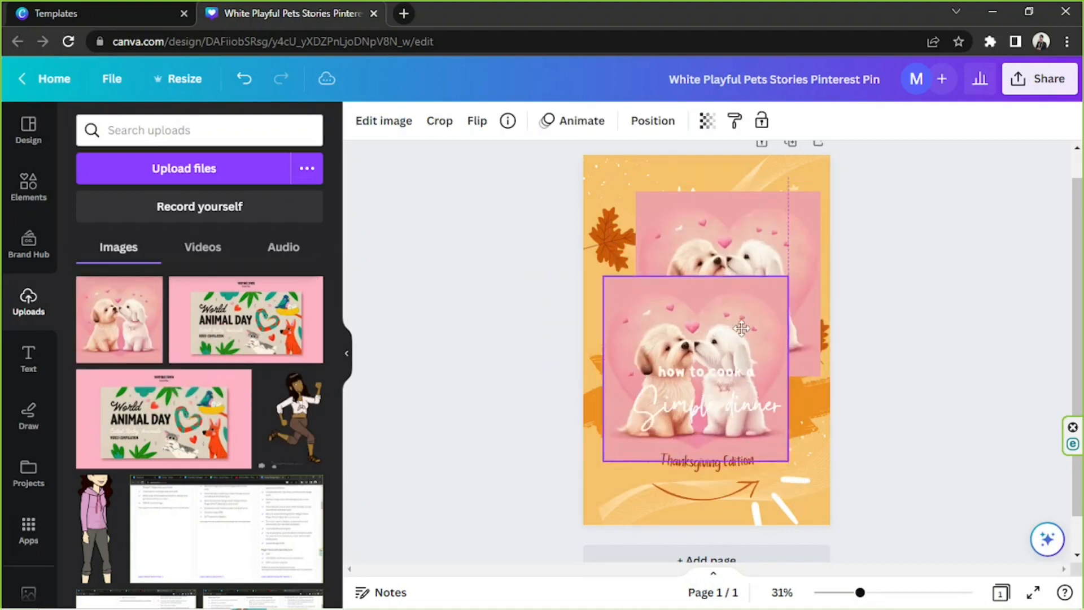
key(Delete)
click(752, 261)
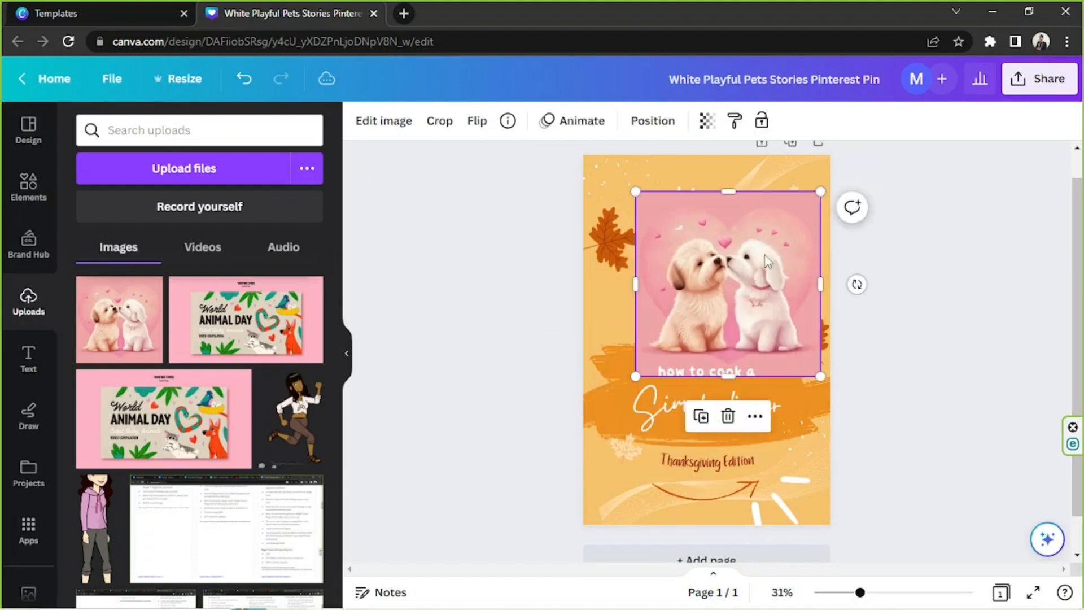
key(Delete)
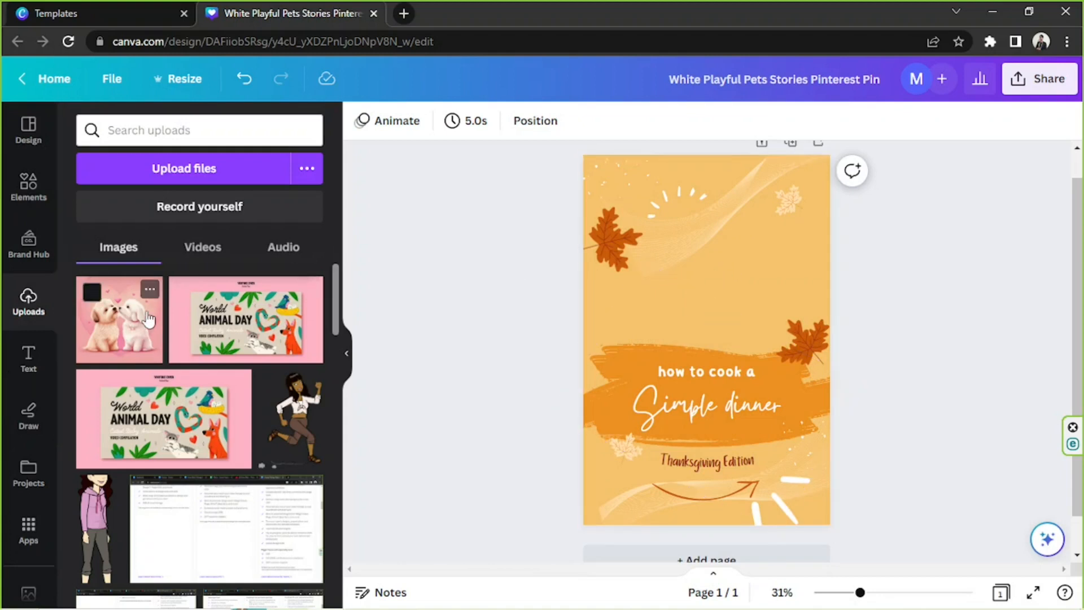
Search the elements for "food" photos and try the pan of braised meat on the pin, removing it again
click(25, 192)
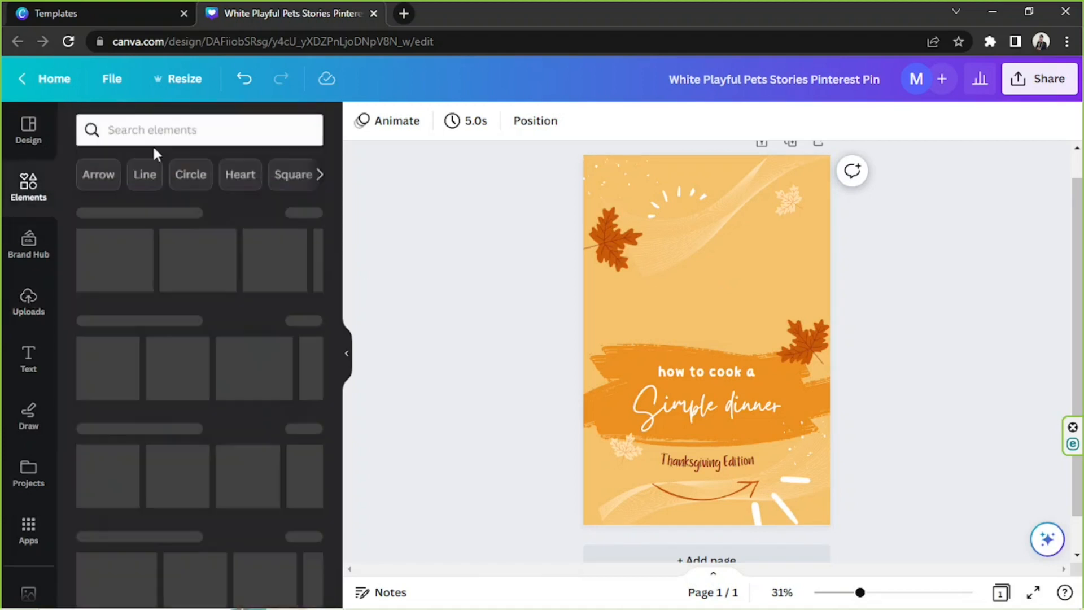
click(169, 136)
text(food)
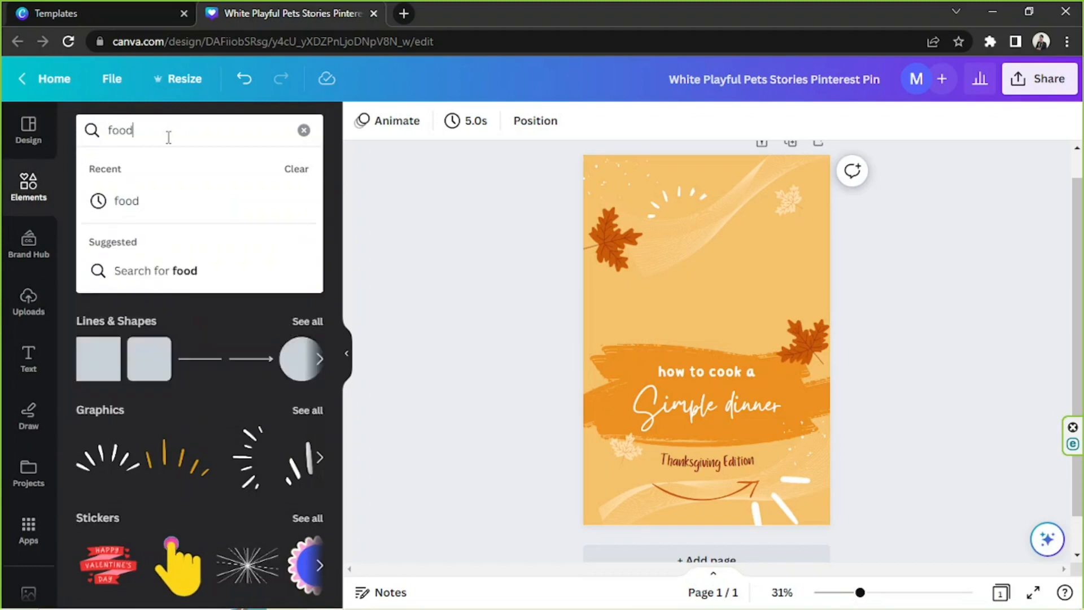
key(Return)
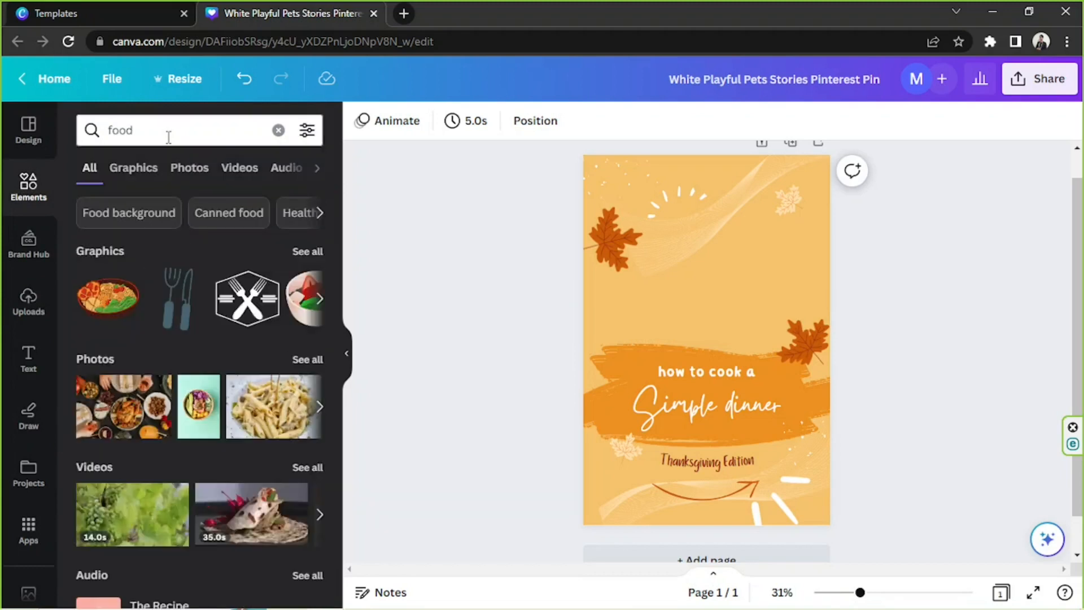
click(182, 174)
scroll(248, 250, down, 10)
scroll(248, 251, down, 5)
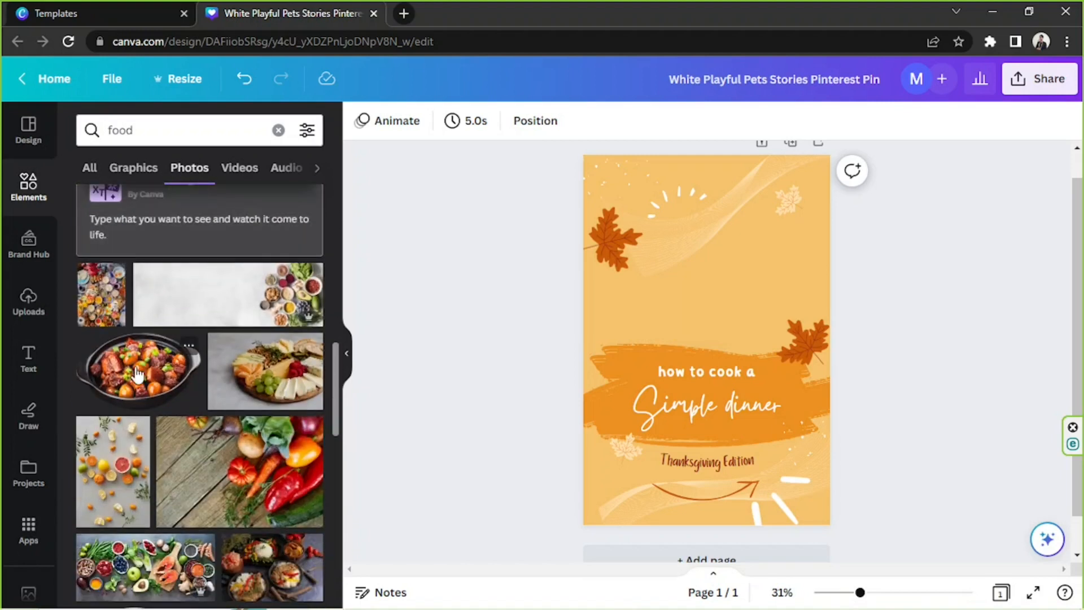
click(141, 377)
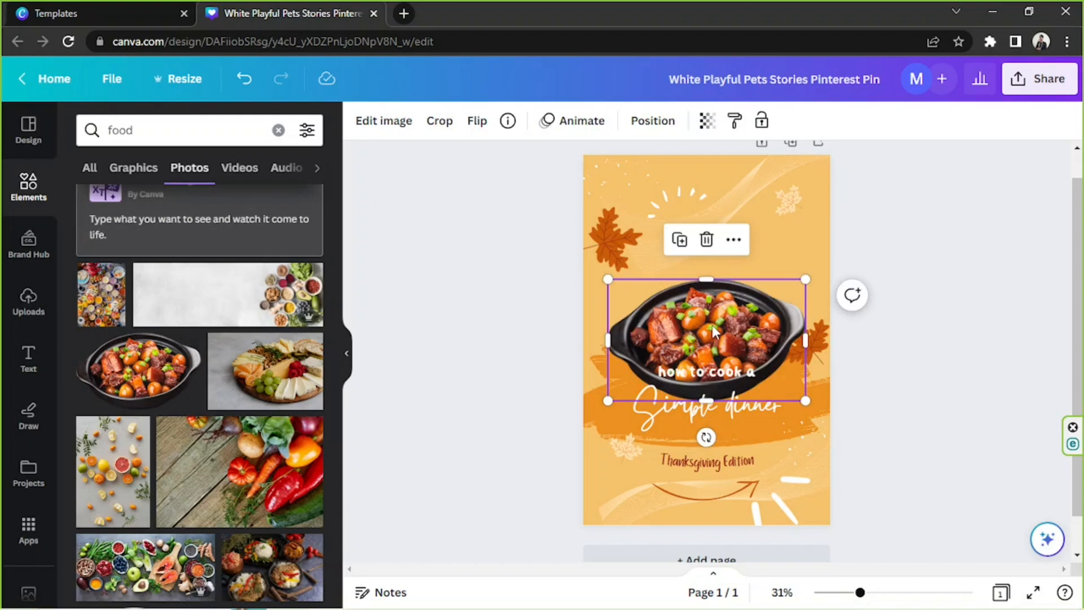
key(Delete)
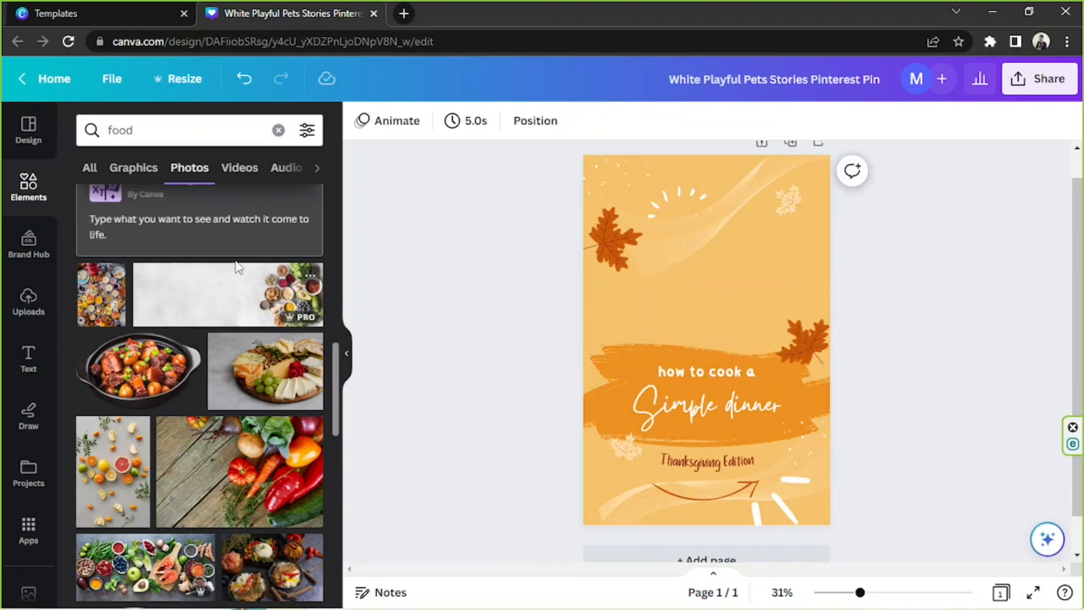
Filter the food photos to show cut-outs only
click(307, 133)
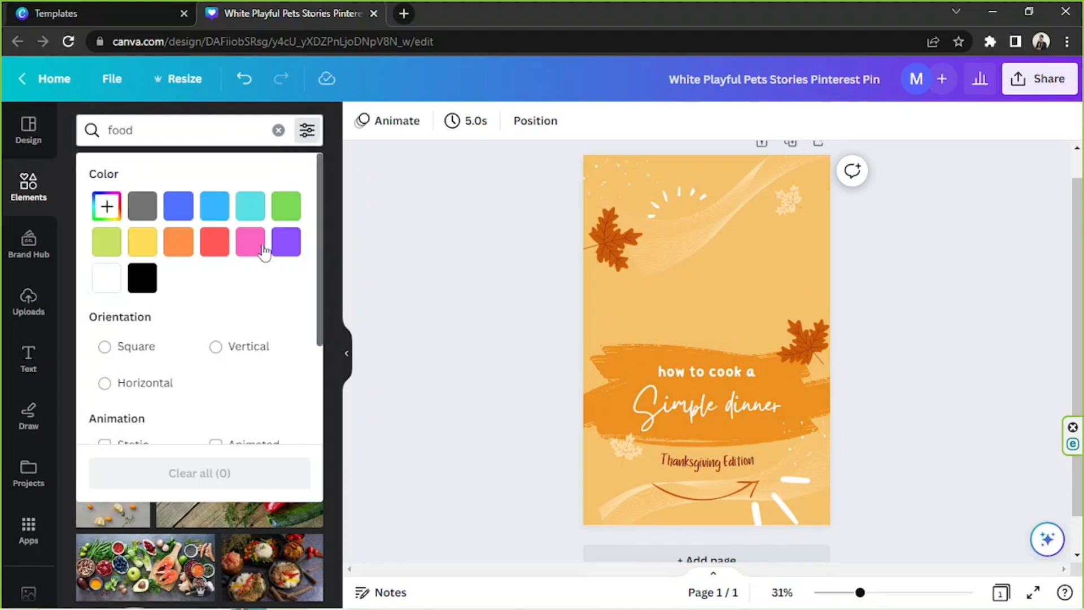
scroll(263, 252, down, 3)
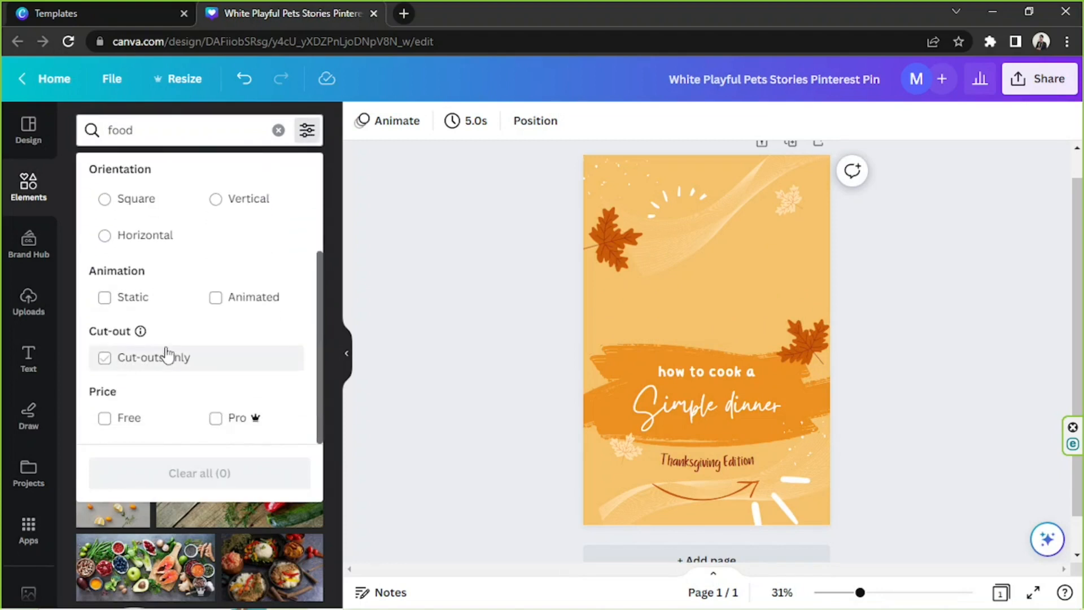
click(143, 365)
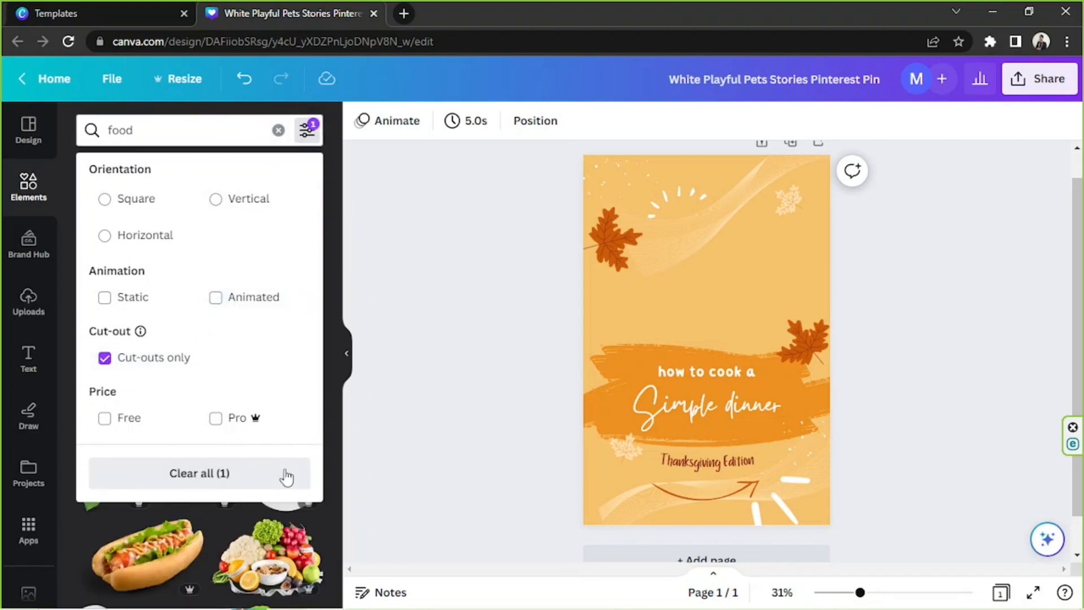
click(327, 515)
Add the pancake stack cut-out to the pin, shrink it slightly and place it above the "how to cook a" text
scroll(265, 282, down, 6)
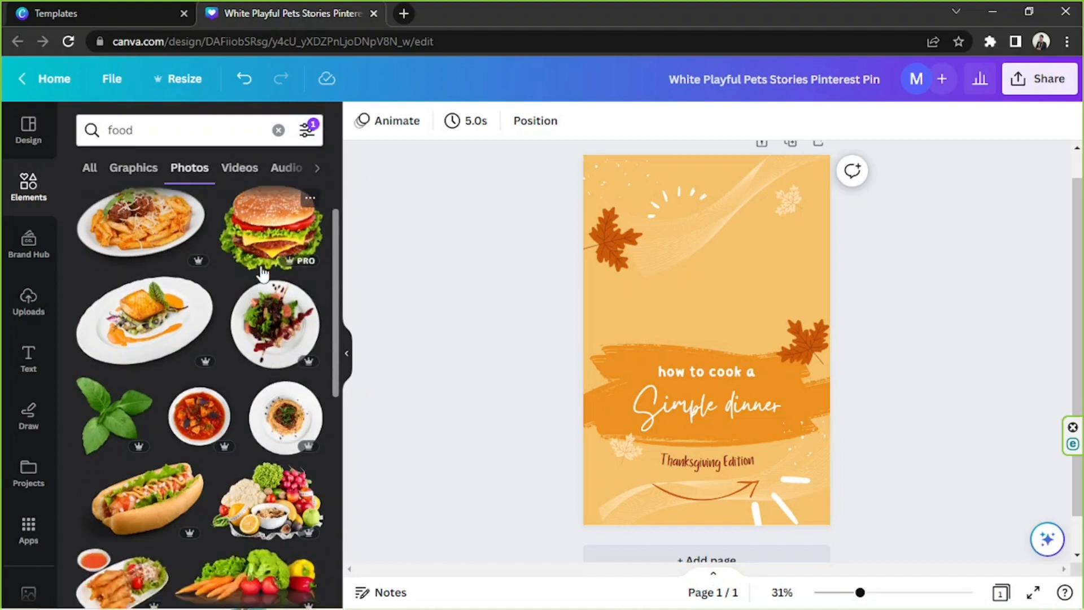
scroll(259, 264, down, 10)
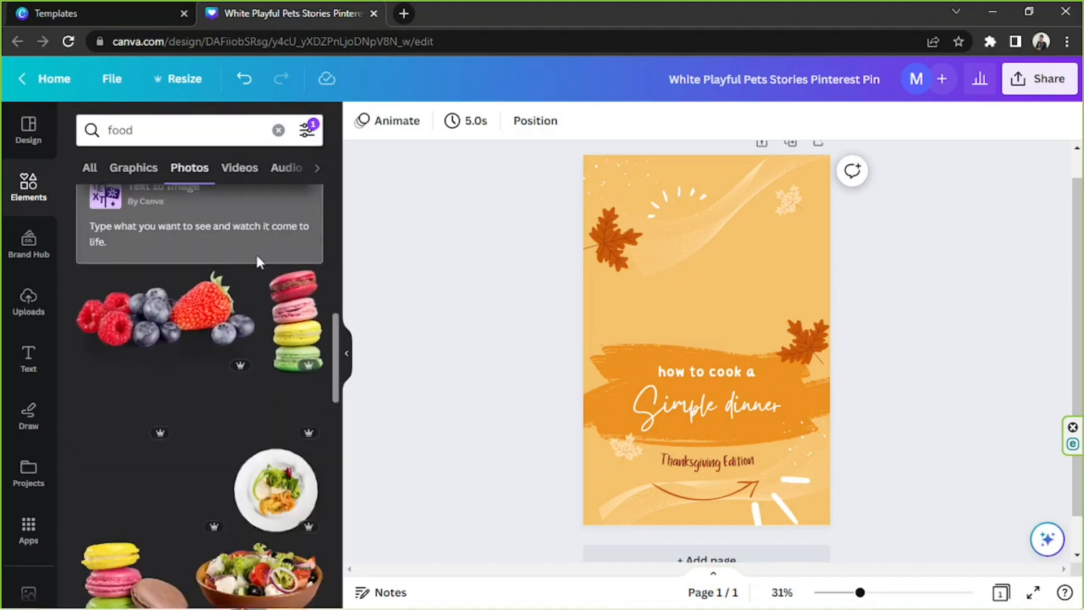
scroll(258, 263, up, 8)
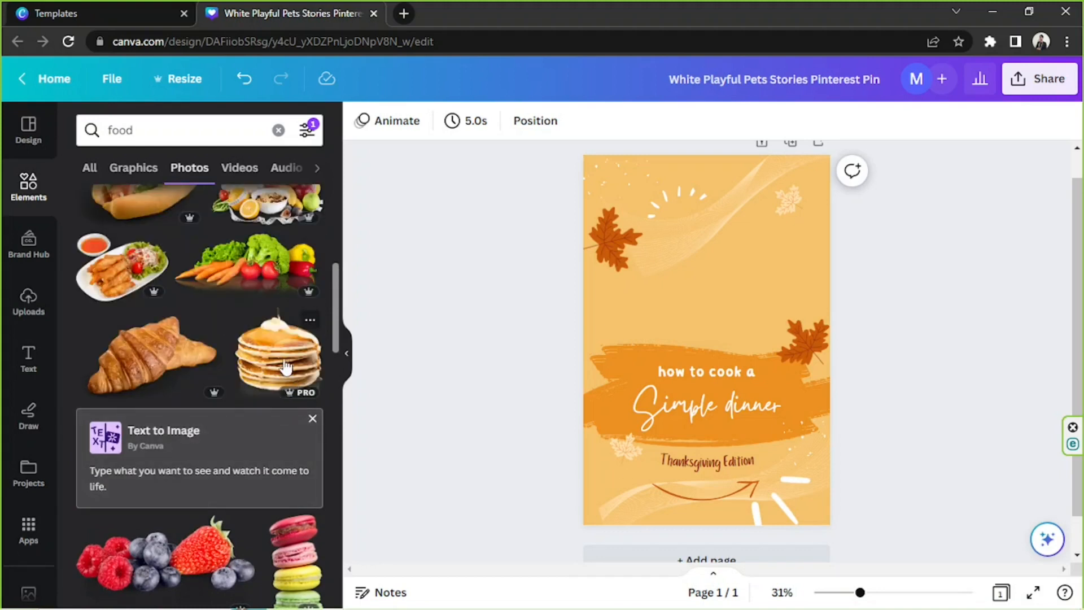
drag(513, 180, 853, 589)
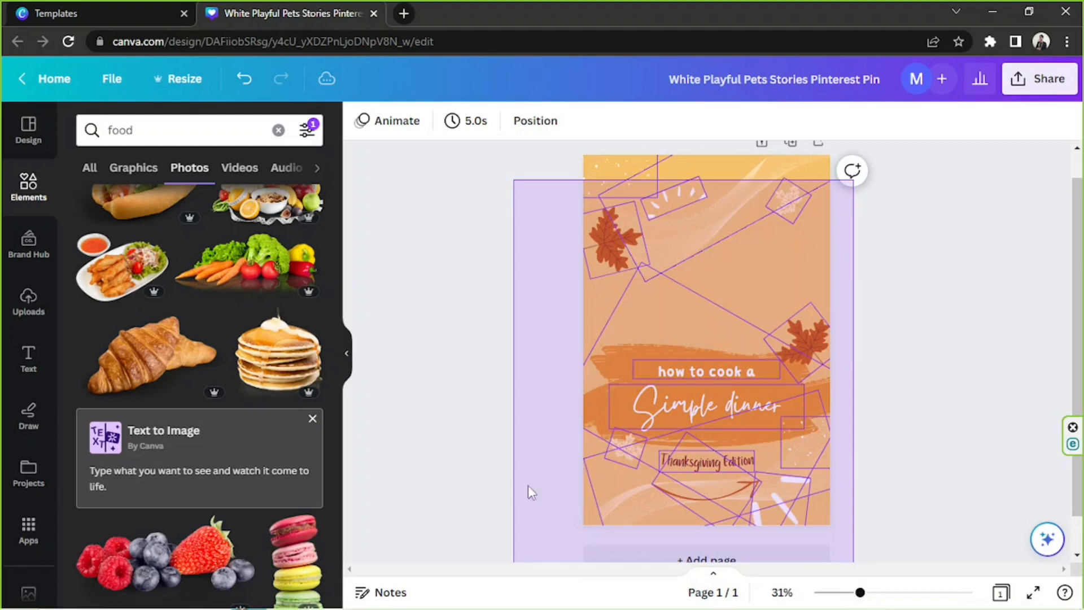
drag(528, 487, 527, 487)
click(289, 365)
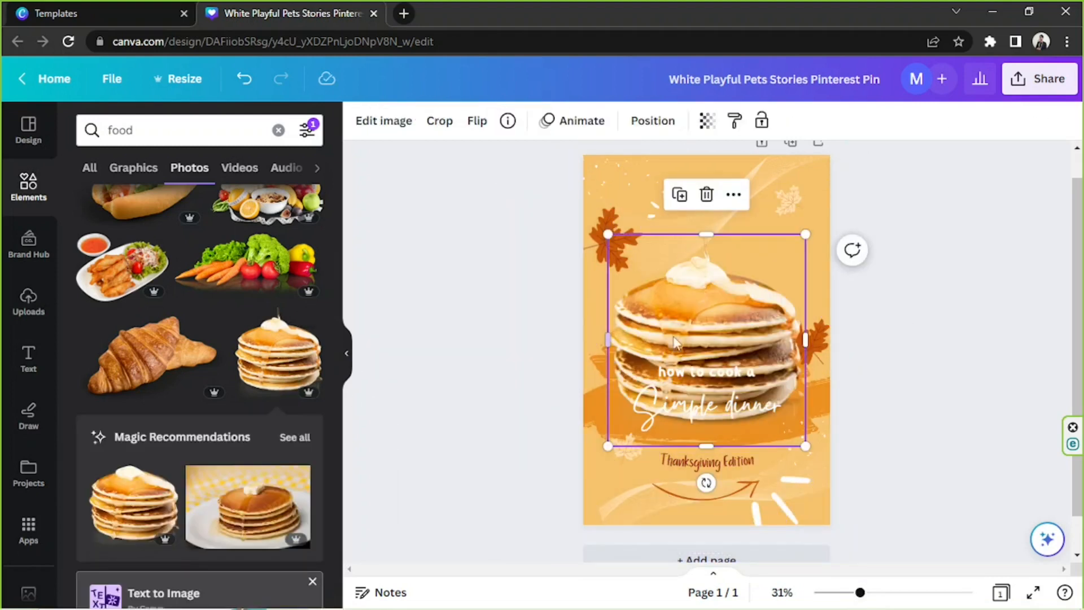
drag(807, 197, 787, 215)
drag(733, 283, 747, 263)
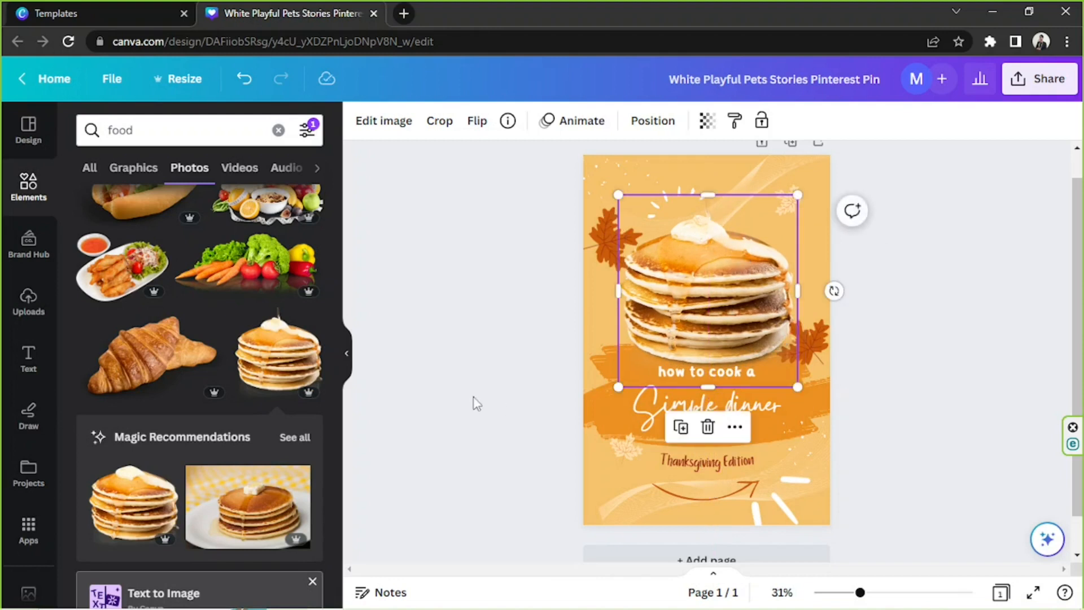
click(584, 408)
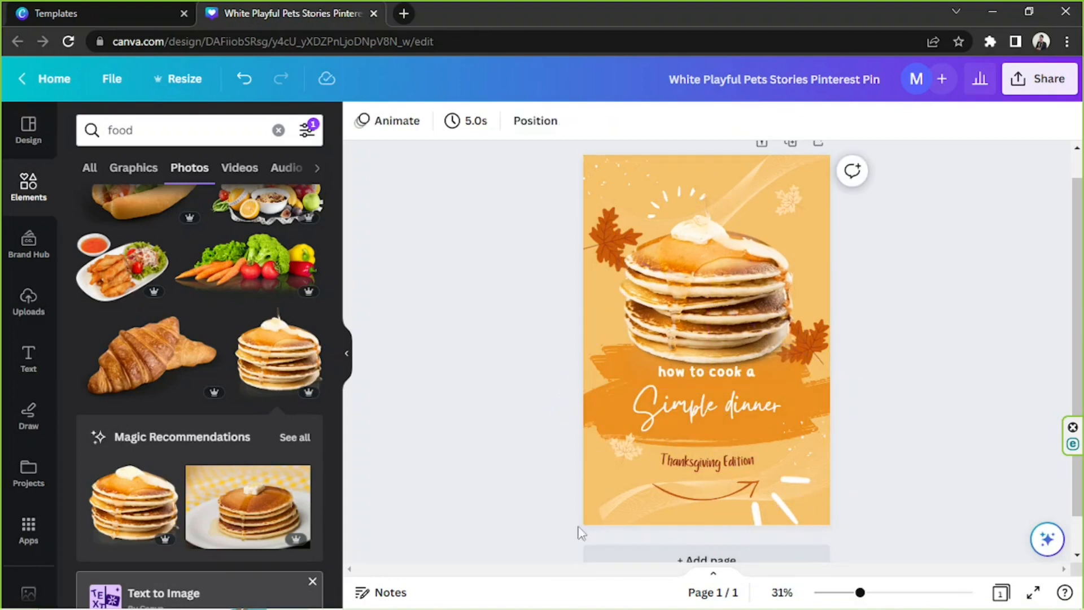
Move the white accent strokes beside the pancakes and delete the curved arrow and the "Thanksgiving Edition" text
mouse_move(770, 515)
mouse_down()
mouse_move(813, 454)
mouse_move(816, 255)
mouse_up()
click(717, 493)
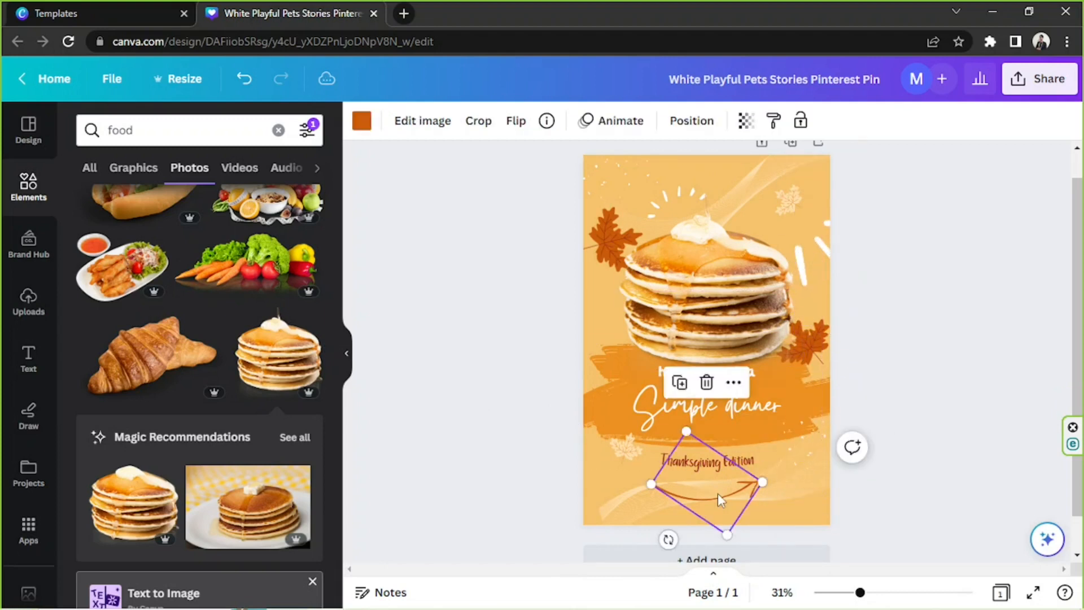
key(Delete)
click(718, 464)
key(Delete)
Lower the orange brush stroke with the "Simple dinner" text and place "how to cook a" beneath that title
drag(891, 466, 644, 450)
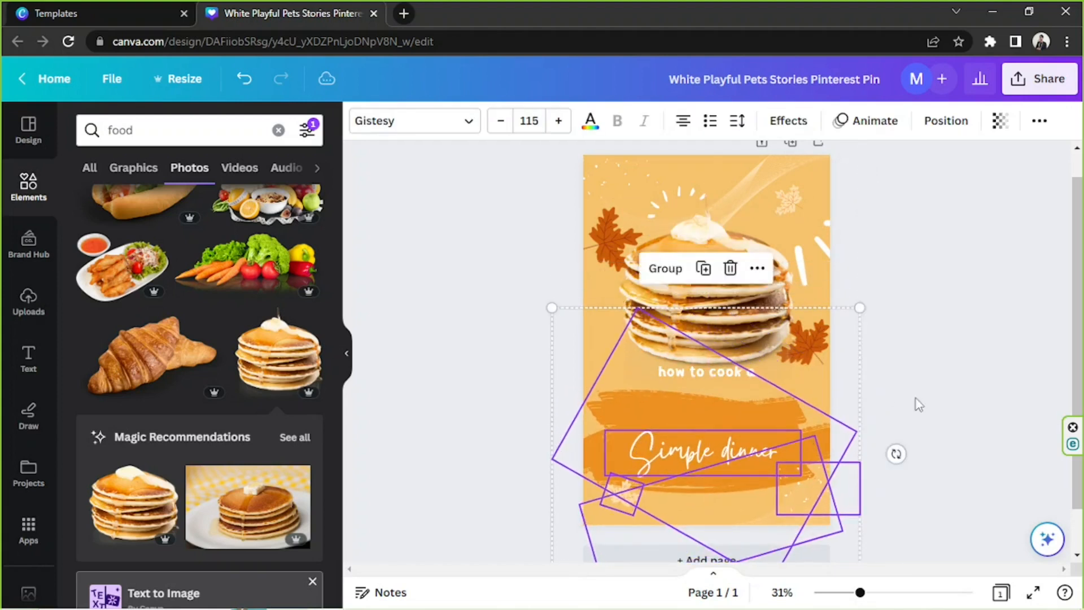
click(919, 404)
drag(736, 456, 736, 436)
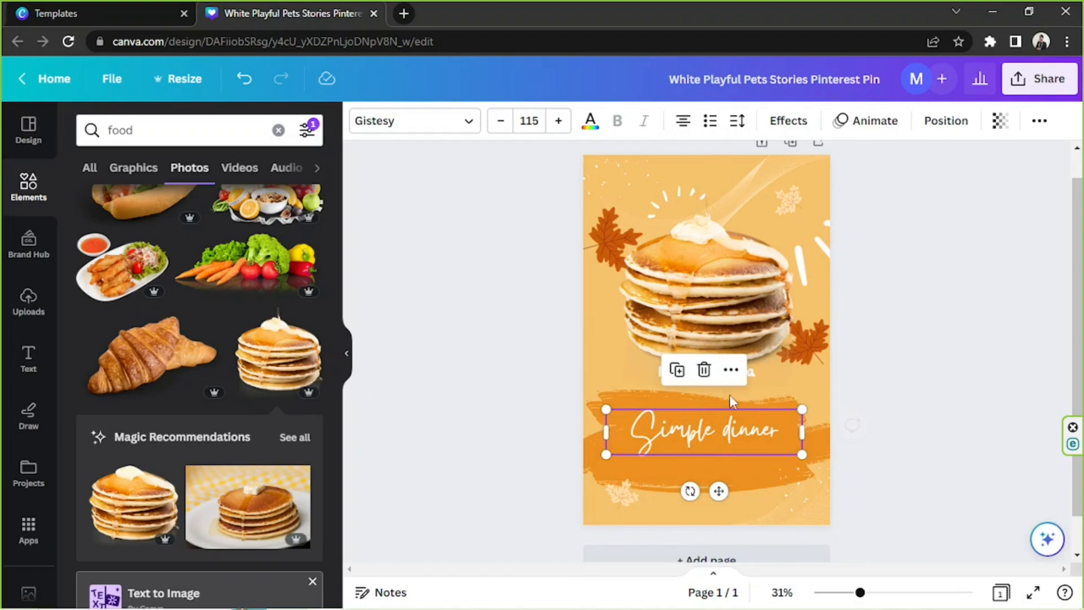
drag(652, 377, 676, 461)
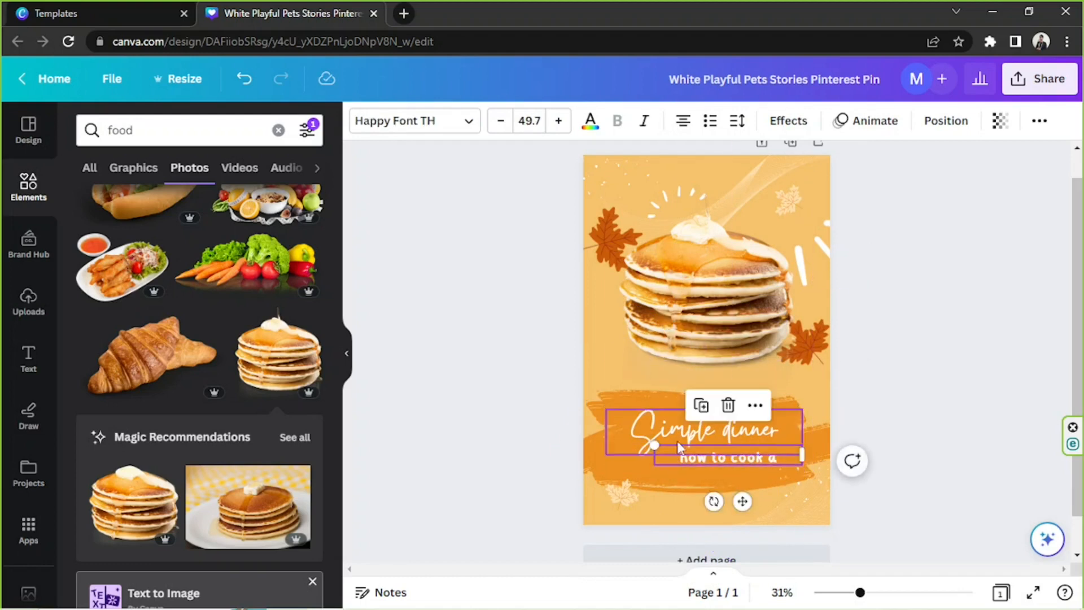
click(913, 394)
Move the pancakes down to the brush stroke and delete both brown maple leaves and the pale leaf below the stroke
drag(726, 331, 722, 346)
drag(804, 348, 821, 373)
click(817, 277)
click(590, 237)
key(Delete)
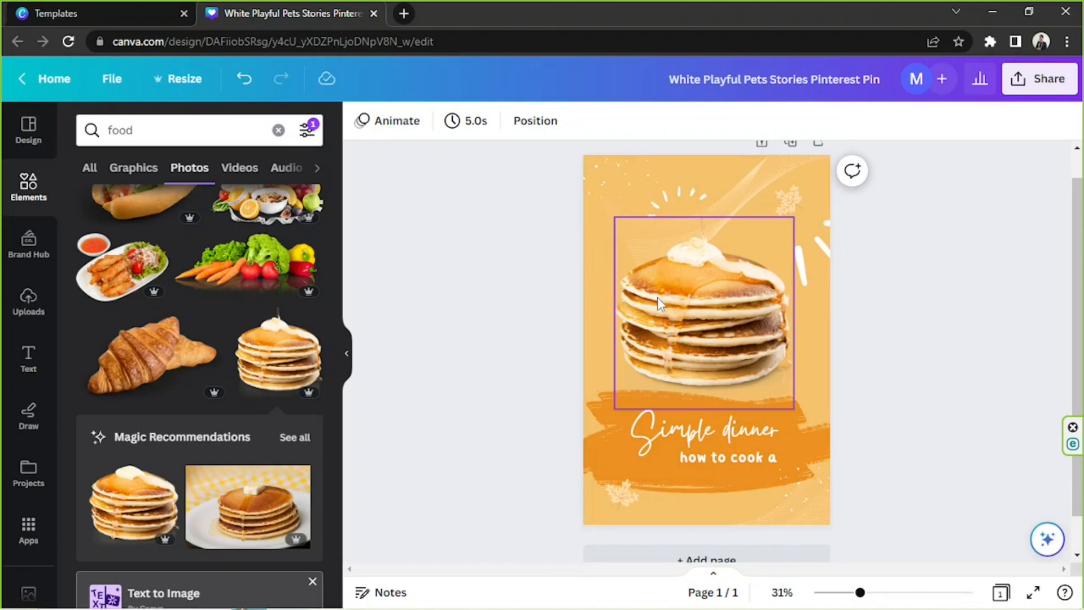
click(618, 492)
key(Delete)
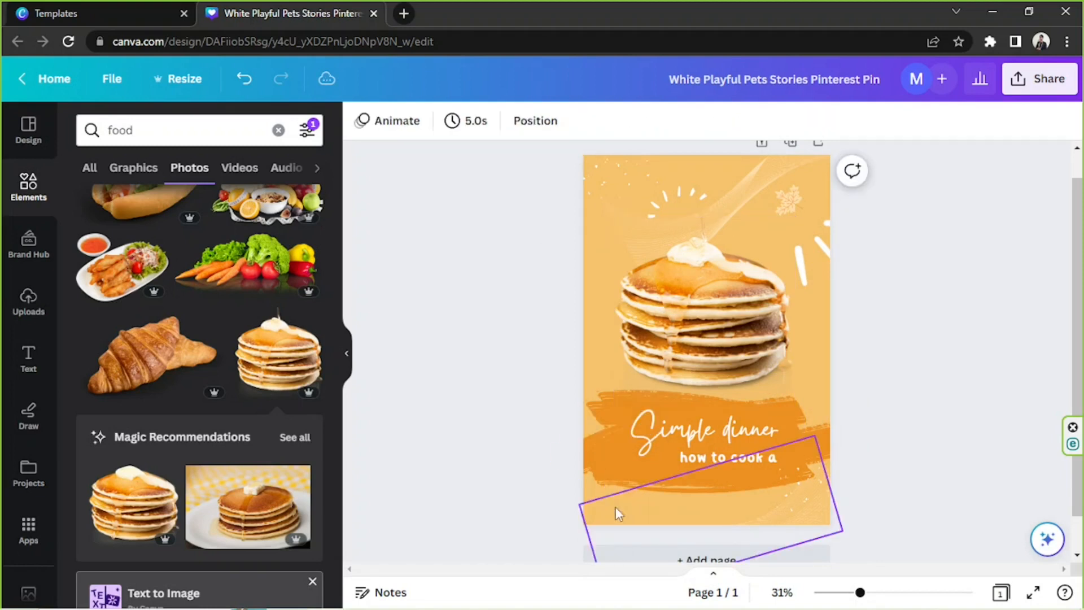
Enlarge the pancake photo slightly and centre it above the orange brush stroke
click(726, 341)
mouse_move(791, 213)
mouse_down()
mouse_move(813, 194)
mouse_move(791, 218)
mouse_move(800, 206)
mouse_up()
mouse_move(721, 349)
mouse_down()
mouse_move(706, 358)
mouse_move(718, 349)
mouse_up()
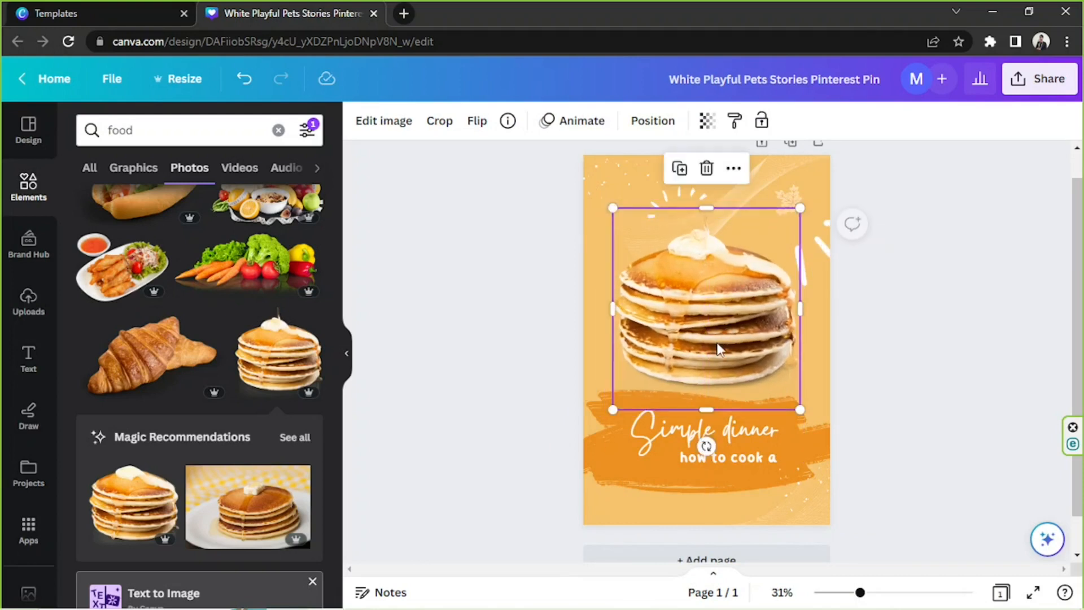
click(845, 388)
click(776, 364)
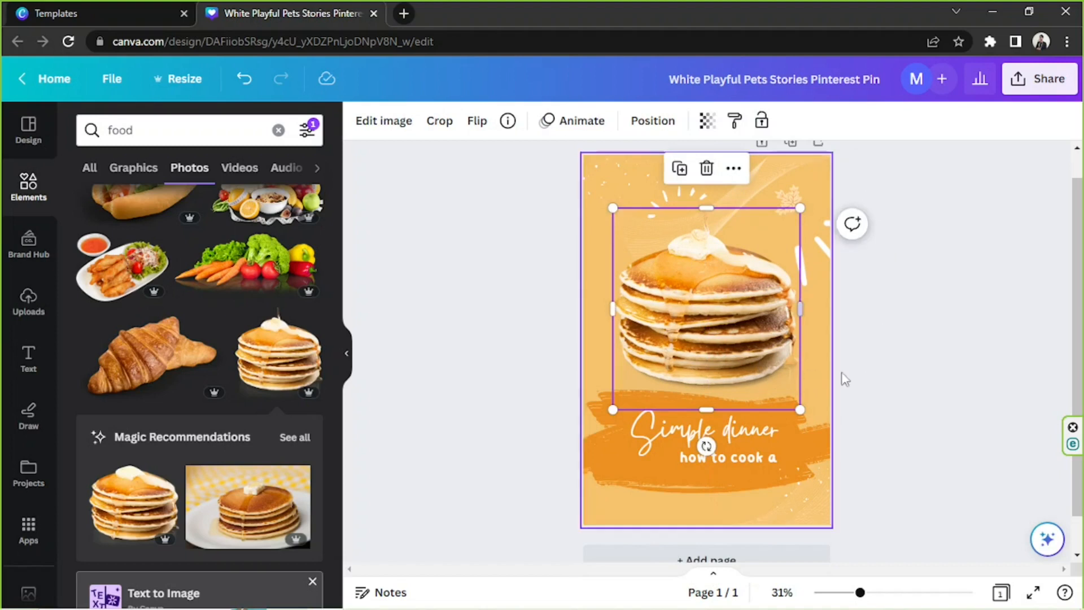
Nudge the pancake photo up and to the right and give it a Drop shadow
drag(760, 323, 771, 312)
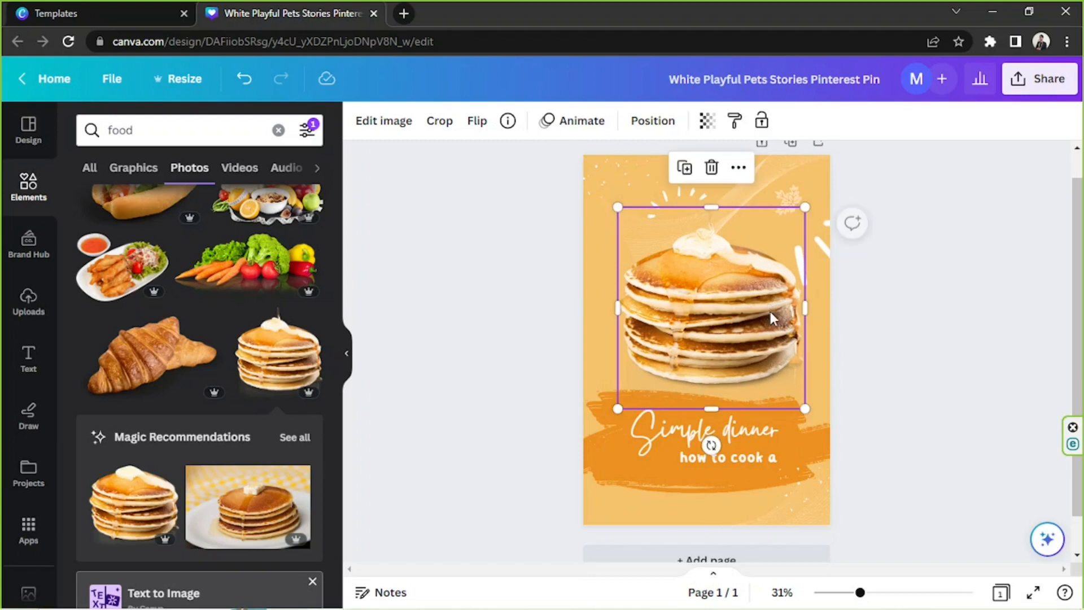
click(389, 118)
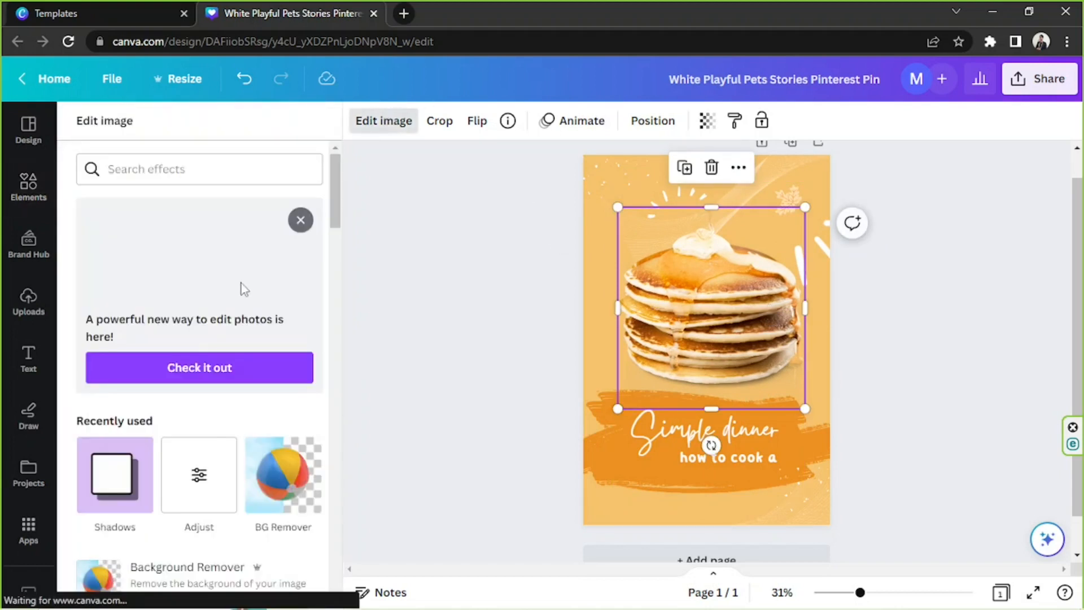
scroll(243, 290, down, 3)
click(113, 315)
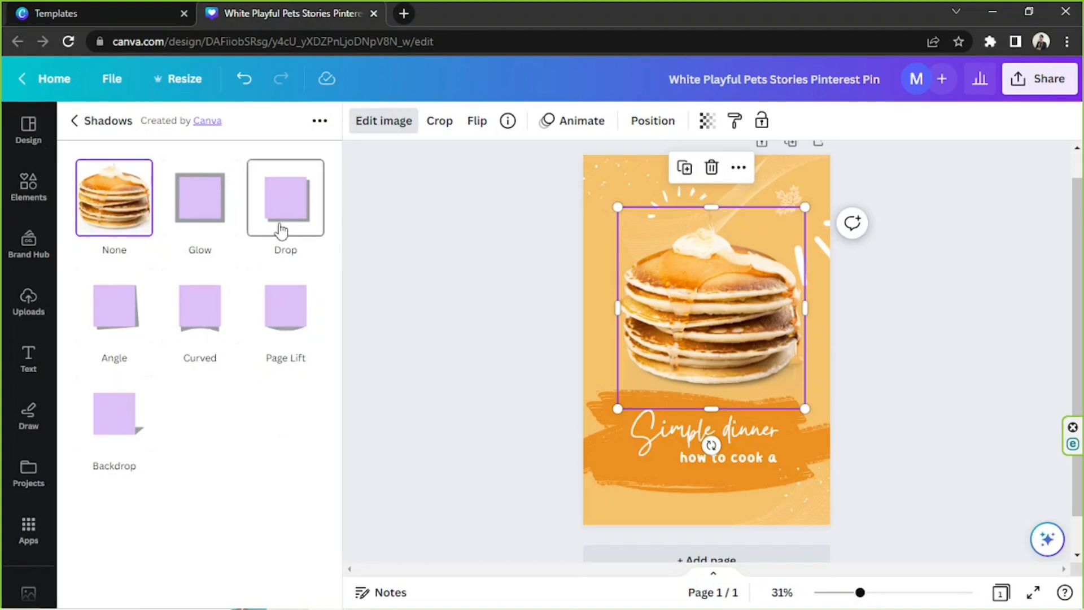
click(281, 229)
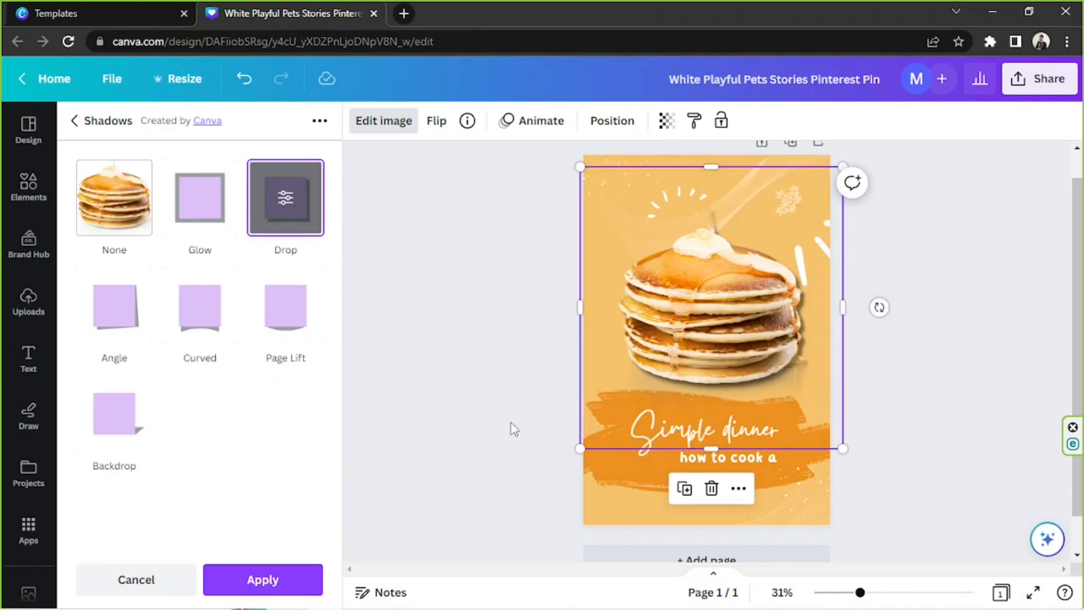
click(293, 201)
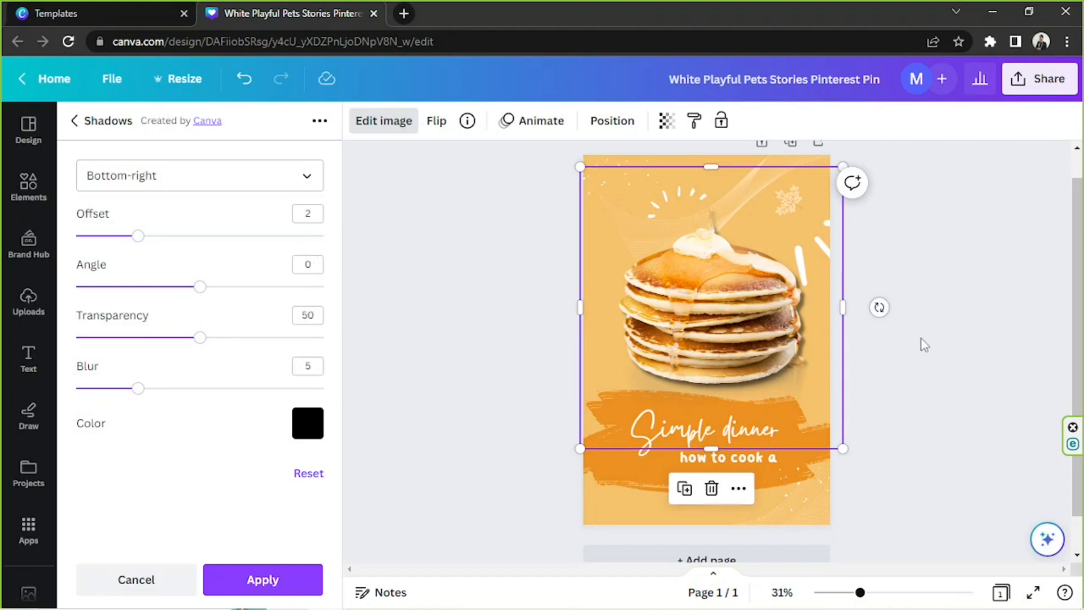
Shrink the shadowed pancake photo slightly and re-centre it above the orange brush stroke
drag(843, 447, 827, 431)
mouse_move(692, 335)
mouse_down()
mouse_move(695, 358)
mouse_move(694, 346)
mouse_up()
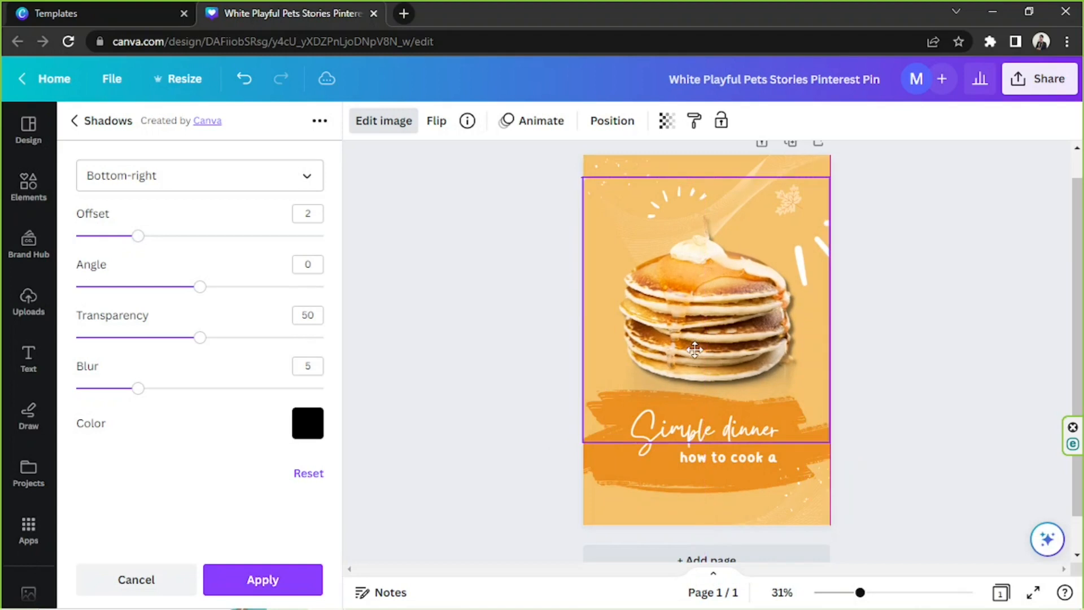
click(942, 394)
click(944, 369)
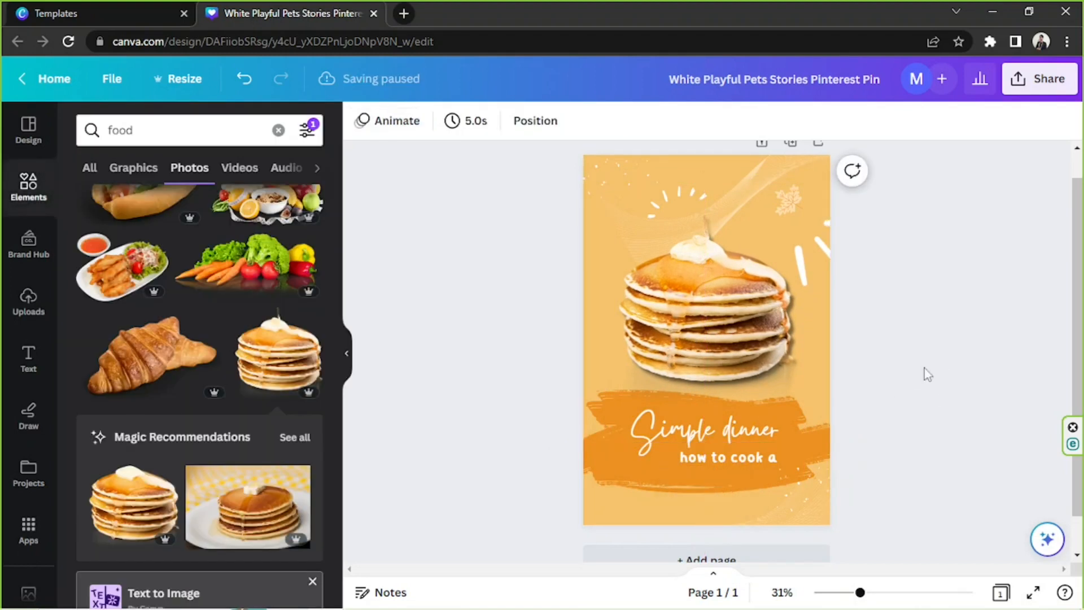
click(824, 364)
click(905, 398)
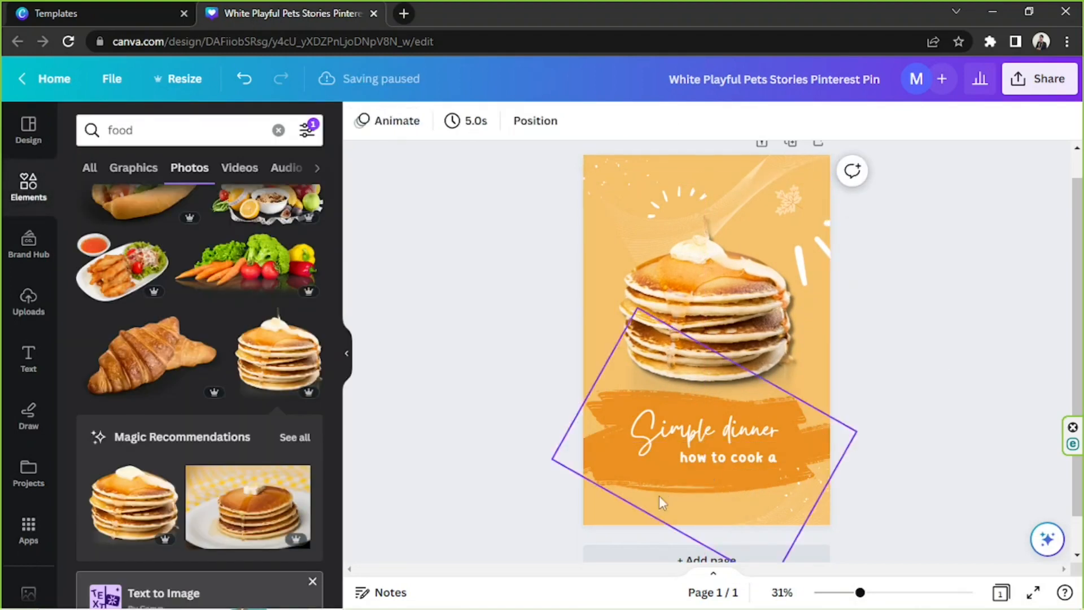
Change the page background to the light peach document color
click(587, 489)
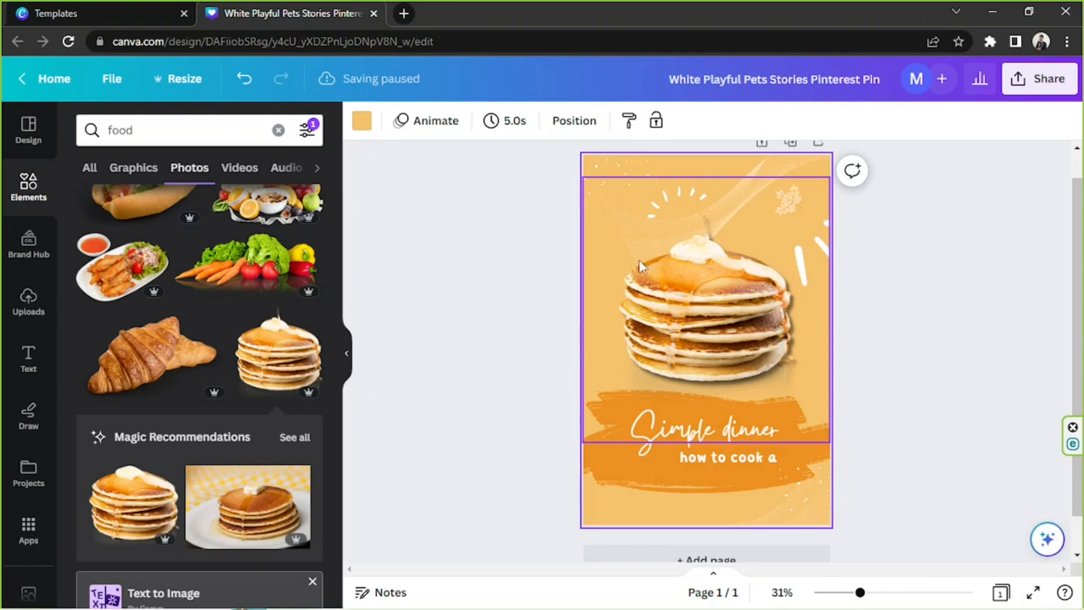
click(362, 120)
click(259, 223)
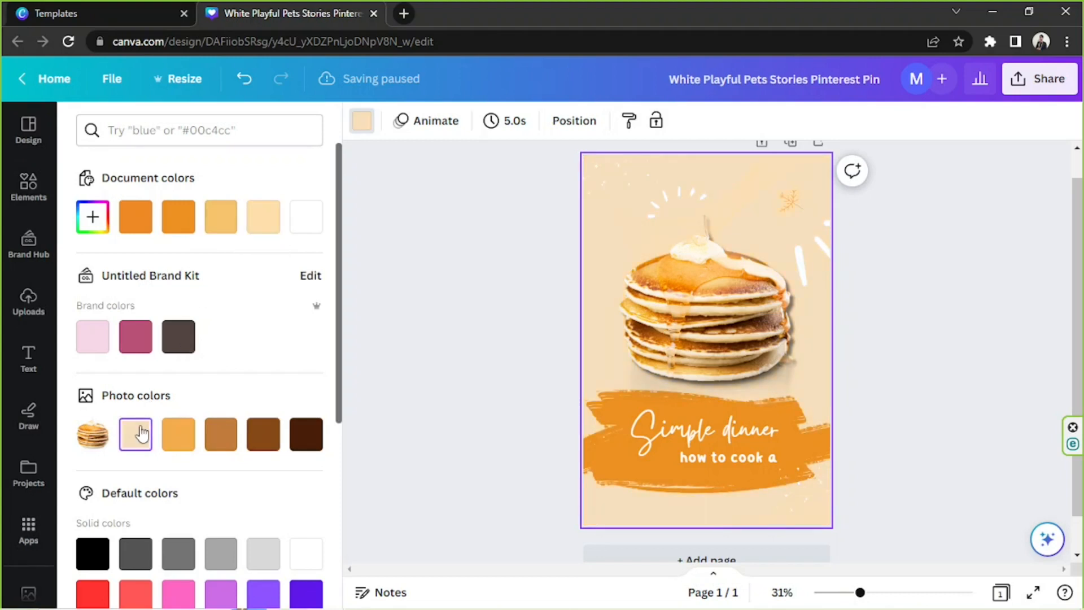
click(281, 219)
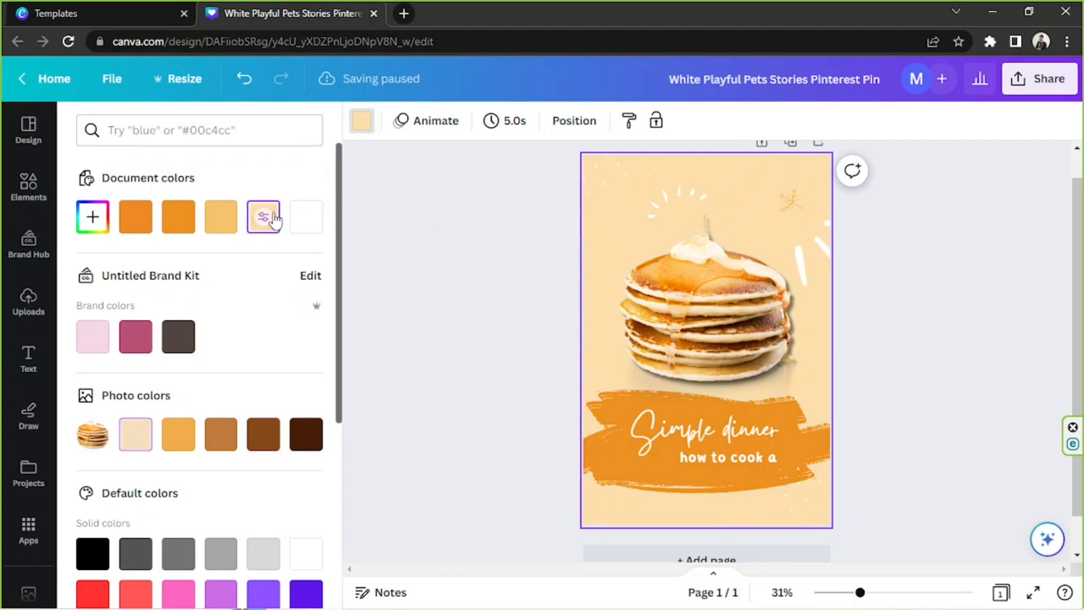
Move the large white accent strokes to the pancakes' lower right and delete the small white dashes above the pancakes
drag(854, 263, 798, 394)
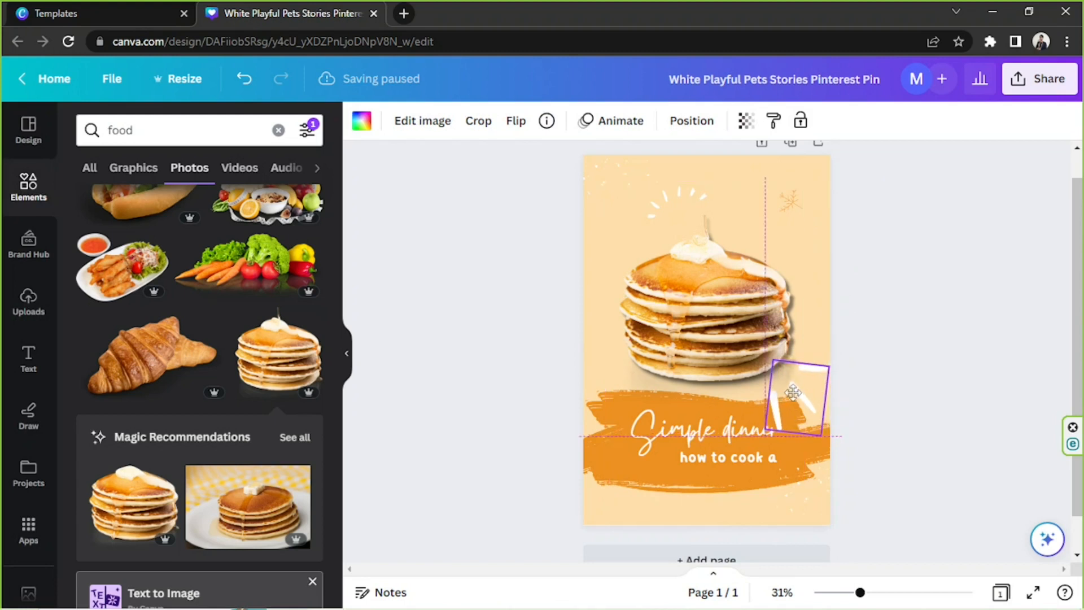
click(686, 198)
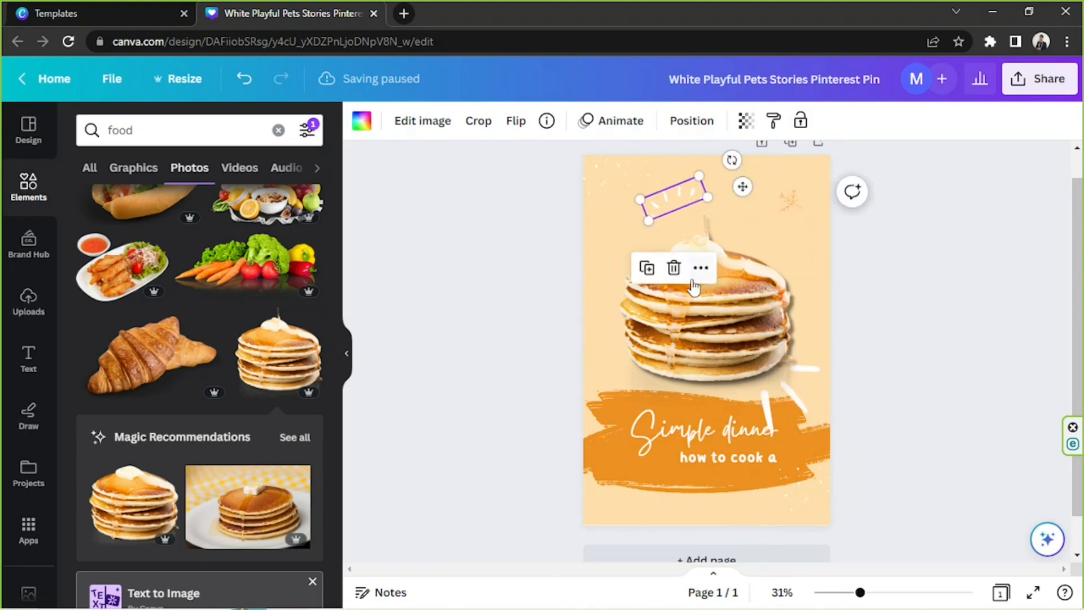
click(674, 268)
Duplicate the white accent strokes and place the copy, rotated to face outward, at the pancakes' upper left
click(797, 404)
click(762, 318)
drag(802, 398, 607, 205)
drag(702, 230, 640, 206)
click(859, 233)
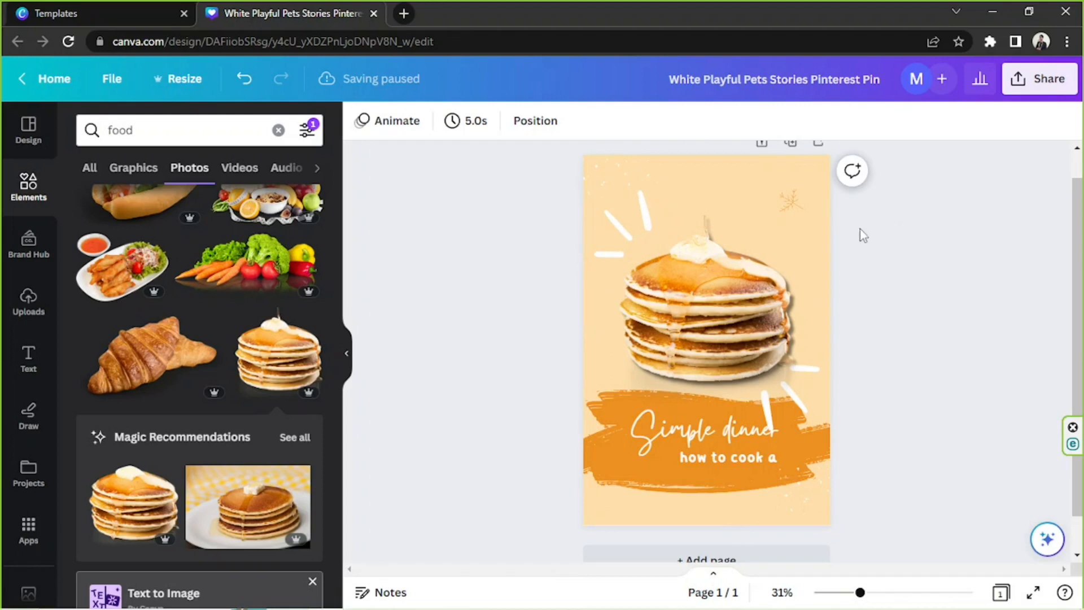
Replace the "Simple dinner" title with "Pancake", then enlarge it and position it on the brush stroke
click(703, 445)
click(704, 439)
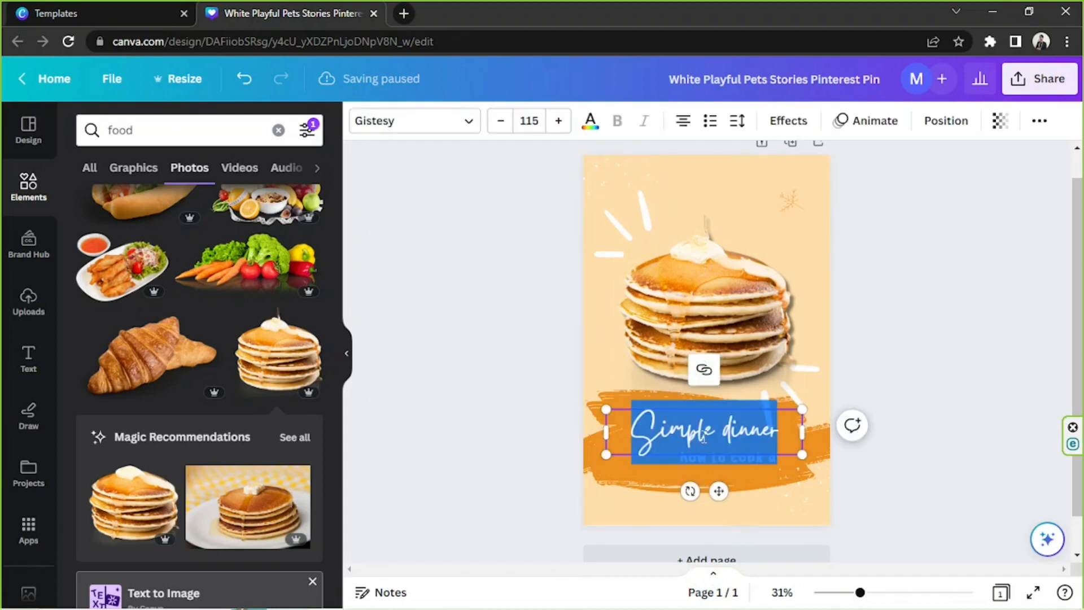
text(Pancake)
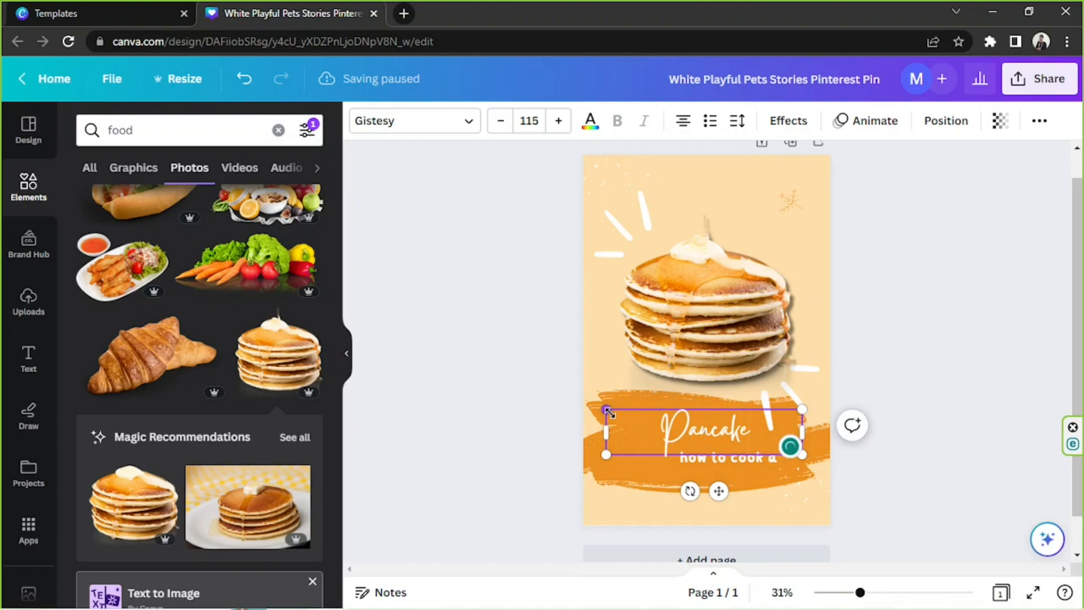
drag(607, 409, 542, 394)
drag(682, 457, 710, 466)
click(921, 351)
Enlarge and reposition the orange brush stroke so it fills the bottom of the page across its full width
click(599, 399)
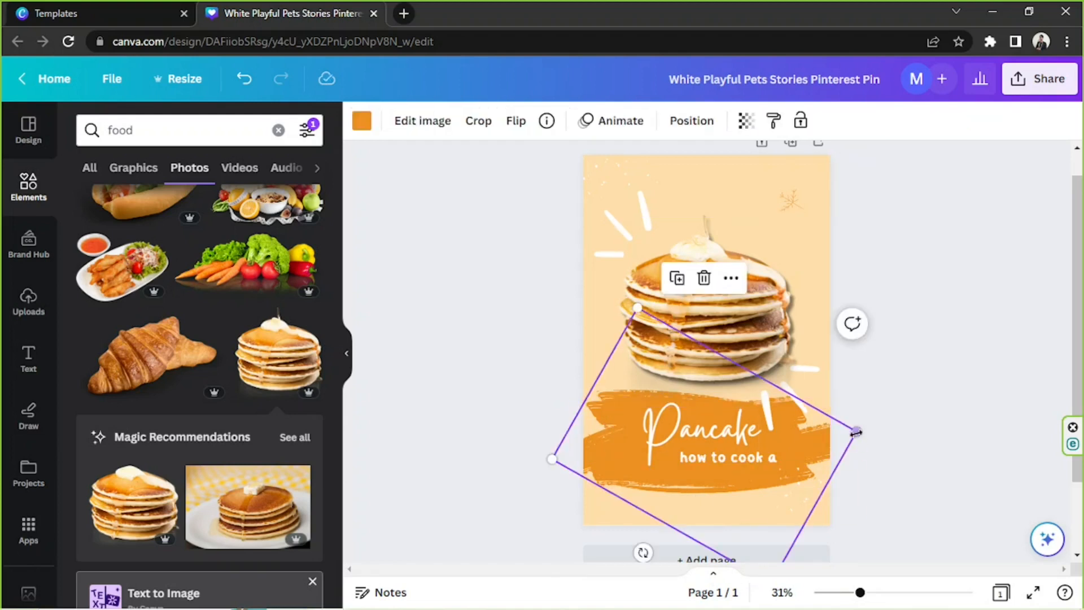
drag(1026, 389, 1073, 396)
drag(988, 432, 891, 481)
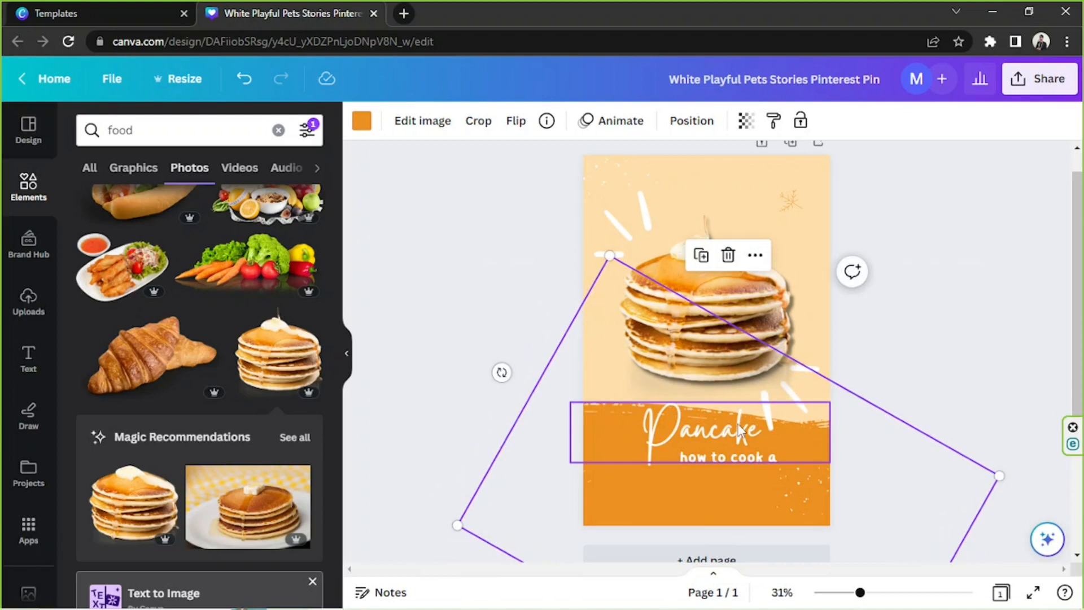
Enlarge the "Pancake" title to font size 188 on the orange area and move "how to cook a" below it
click(740, 432)
drag(737, 434, 697, 410)
drag(703, 464, 719, 510)
drag(652, 411, 648, 464)
drag(800, 428, 856, 402)
drag(751, 468, 740, 473)
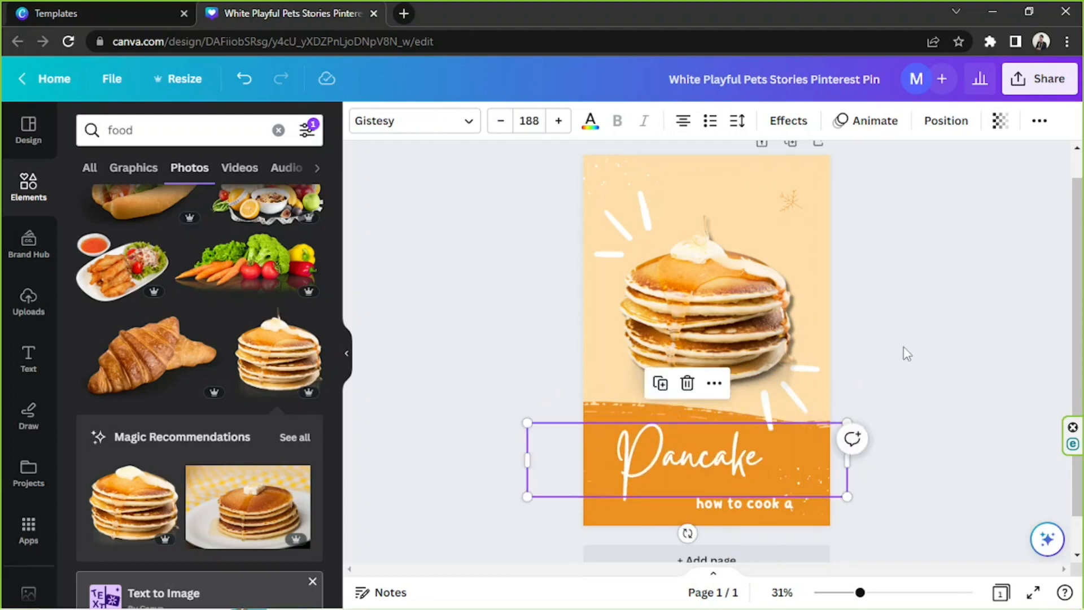
click(906, 353)
Replace "how to cook a" with "RECIPE", enlarge it to font size 61 and place it under the title
double_click(750, 497)
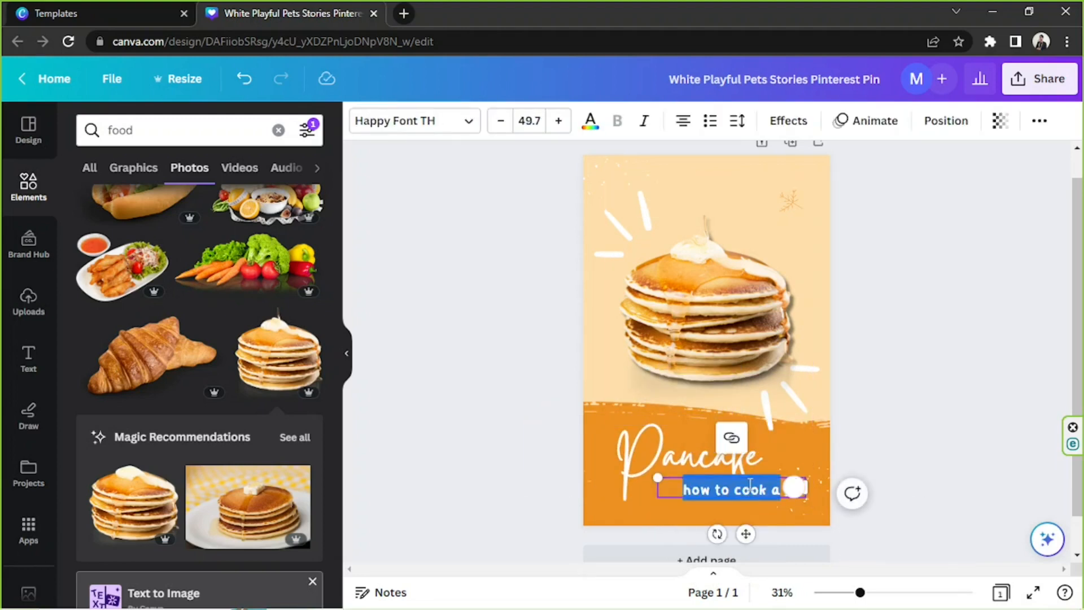
text(R)
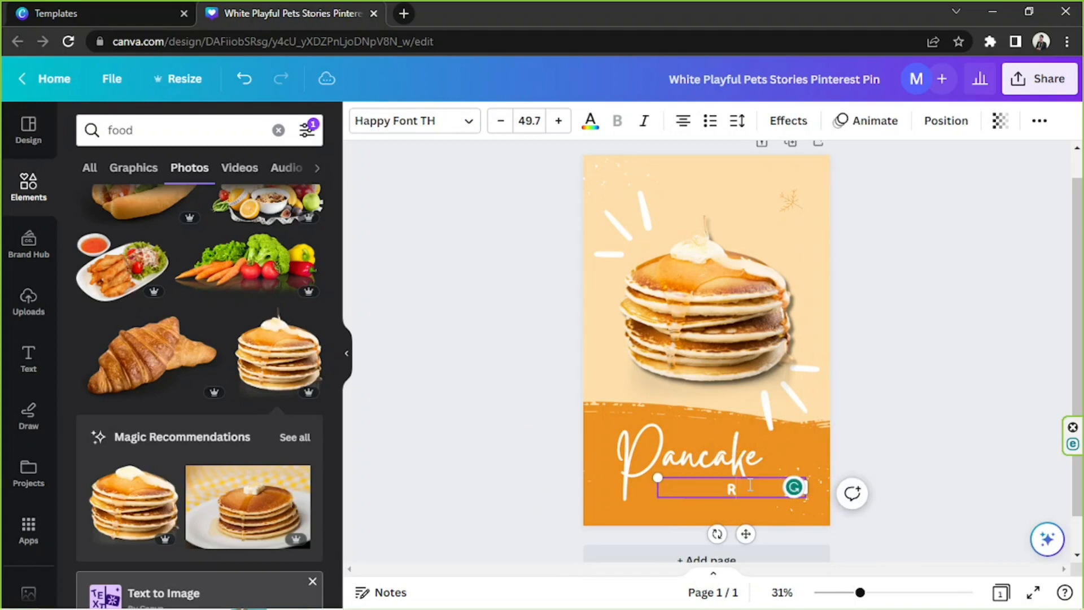
text(ECIPE)
drag(655, 476, 625, 473)
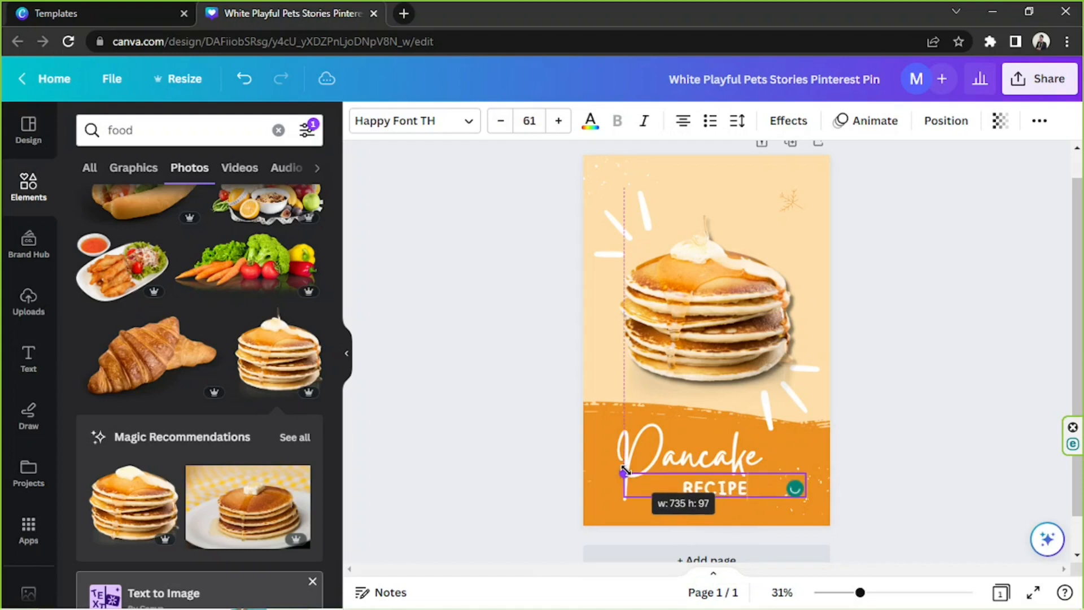
drag(746, 497, 764, 498)
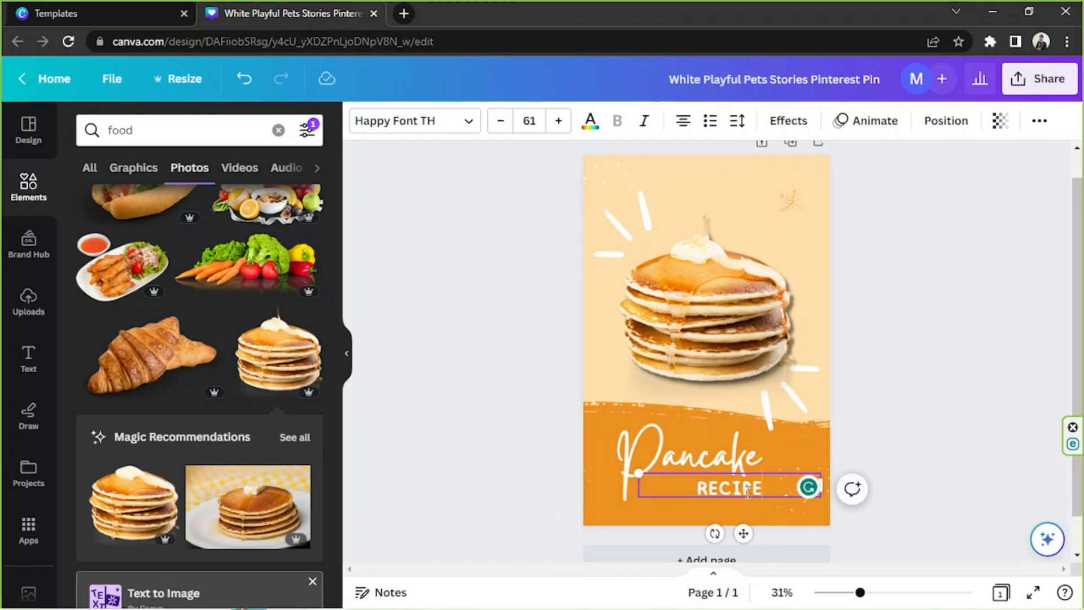
Shift "RECIPE" and the "Pancake" title to the right so that their right ends line up
drag(729, 498, 749, 498)
drag(642, 447, 661, 447)
click(909, 377)
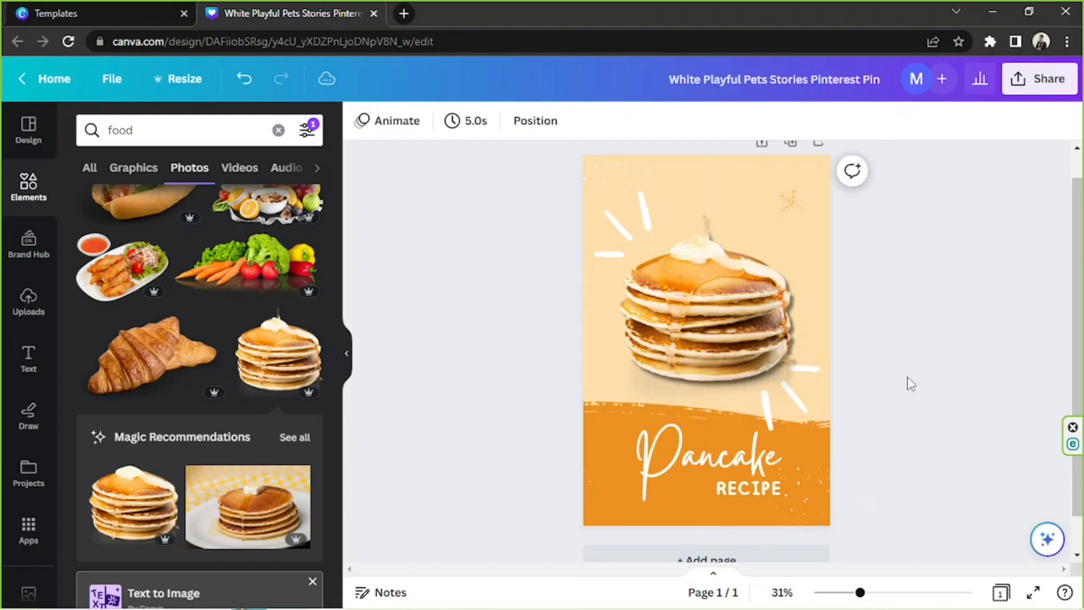
click(764, 496)
drag(767, 497, 766, 496)
click(930, 290)
Delete the thin orange leaf outline in the upper-right corner of the design
scroll(930, 293, up, 1)
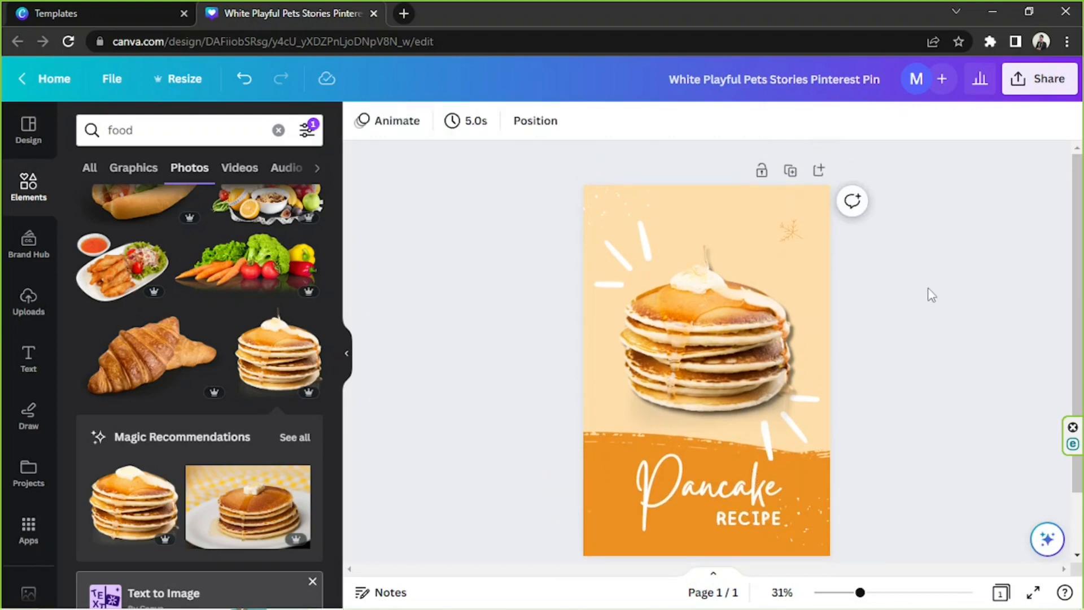
click(804, 237)
key(Delete)
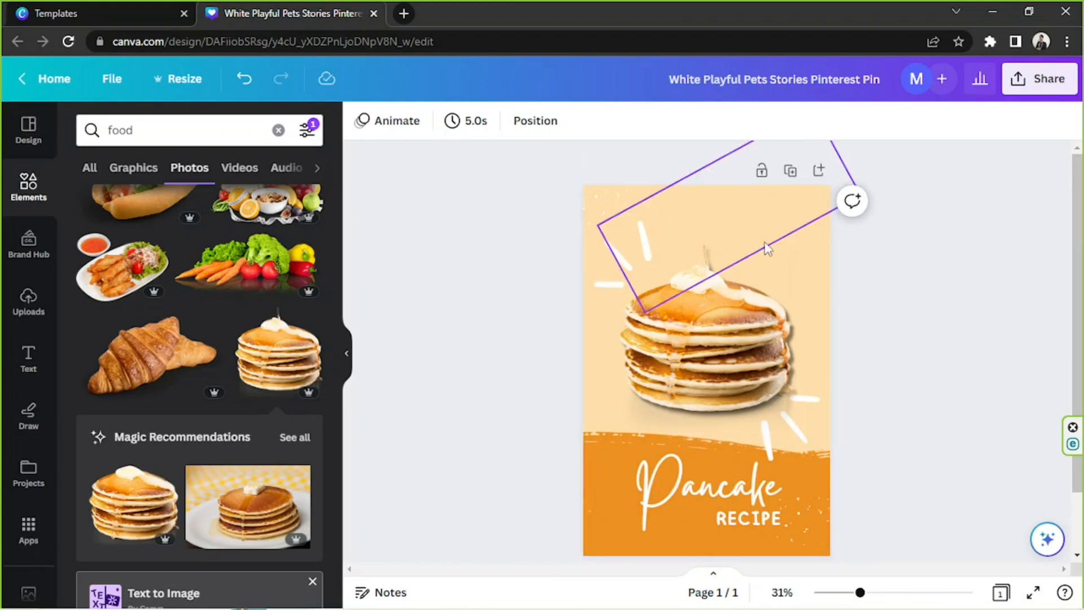
Search the elements library for "MAPLE LEAF" and look through the photo results
click(147, 130)
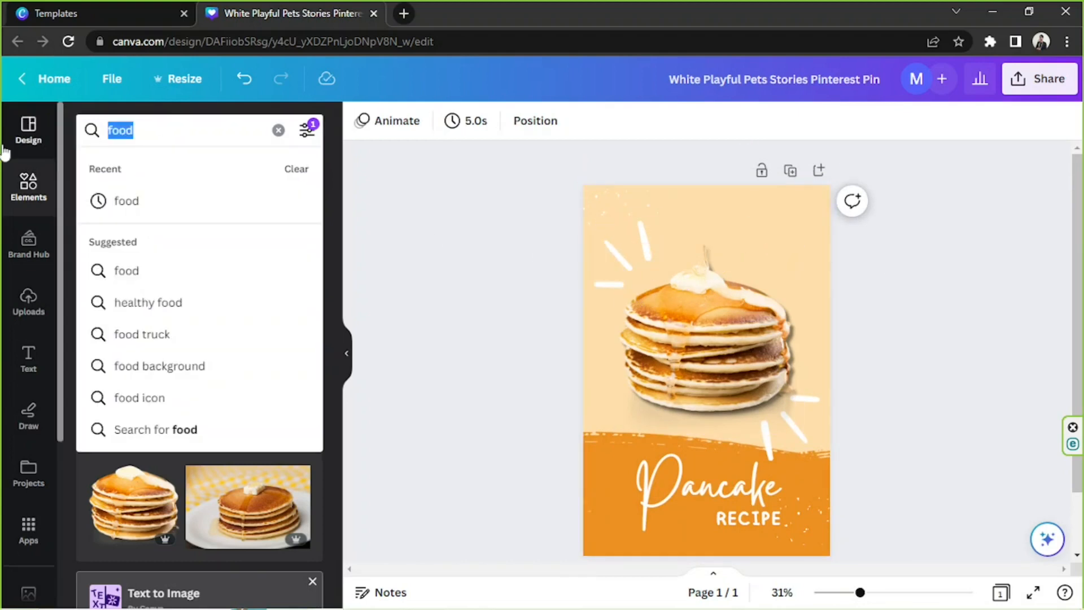
text(MAPLE LEAF)
key(Return)
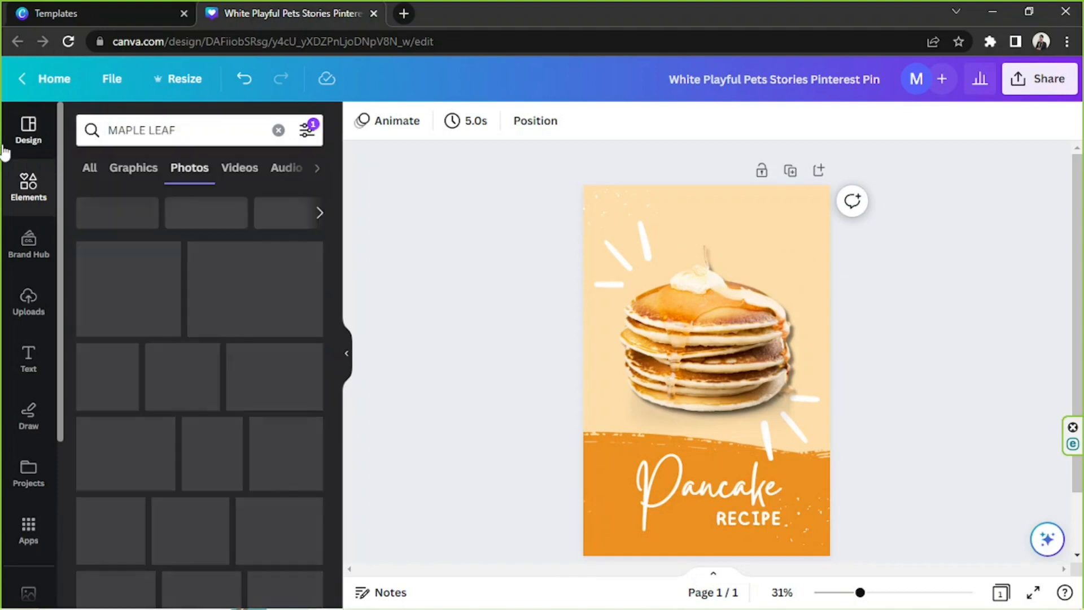
scroll(229, 339, down, 2)
scroll(231, 329, up, 2)
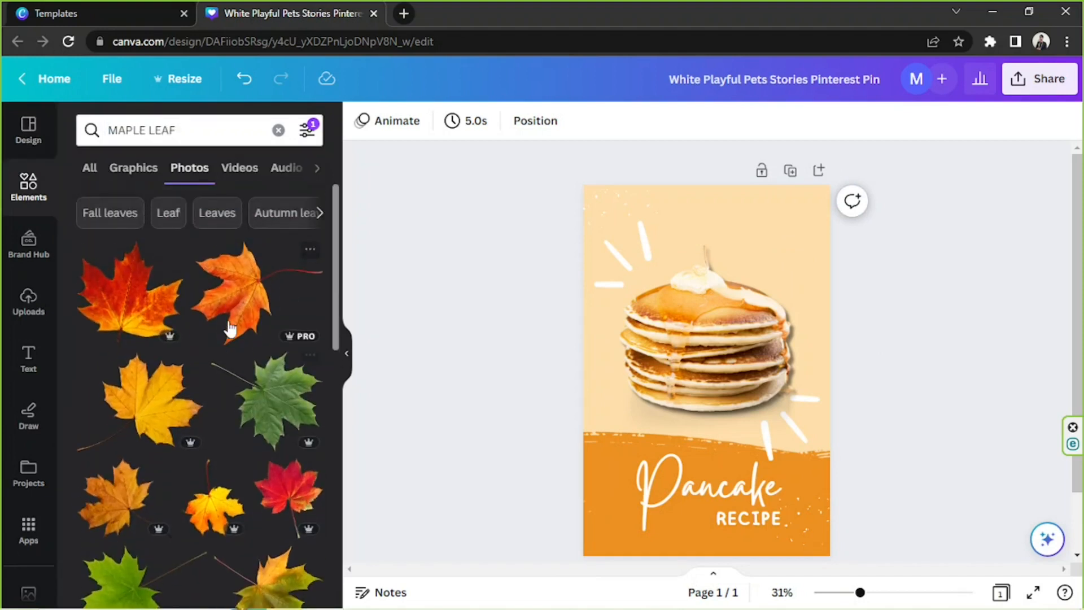
Limit the maple leaf results to graphics and clear all search filters
click(134, 169)
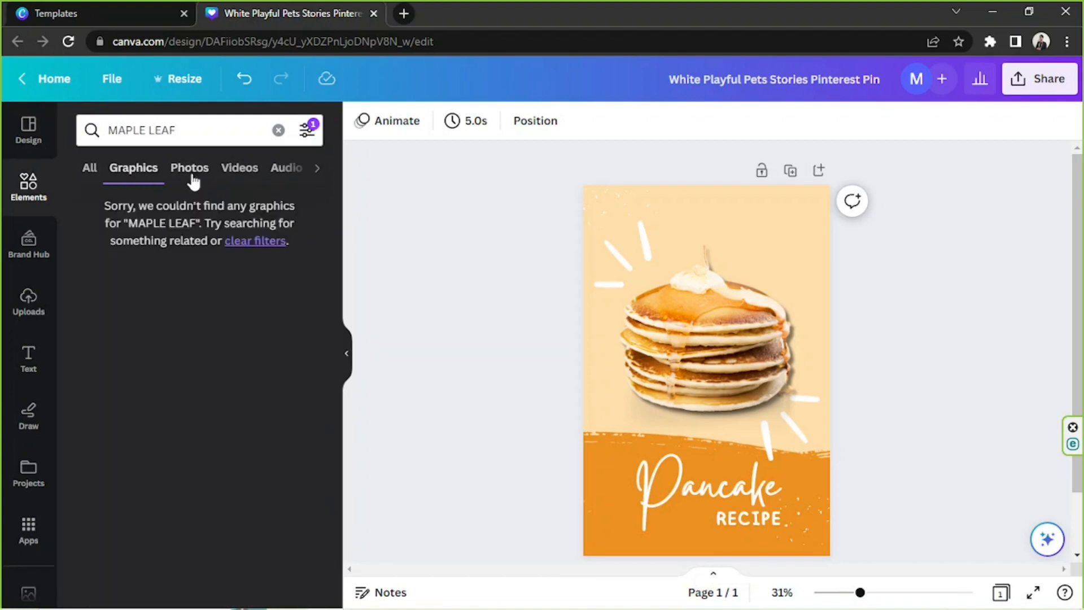
click(306, 130)
scroll(129, 350, down, 3)
click(177, 472)
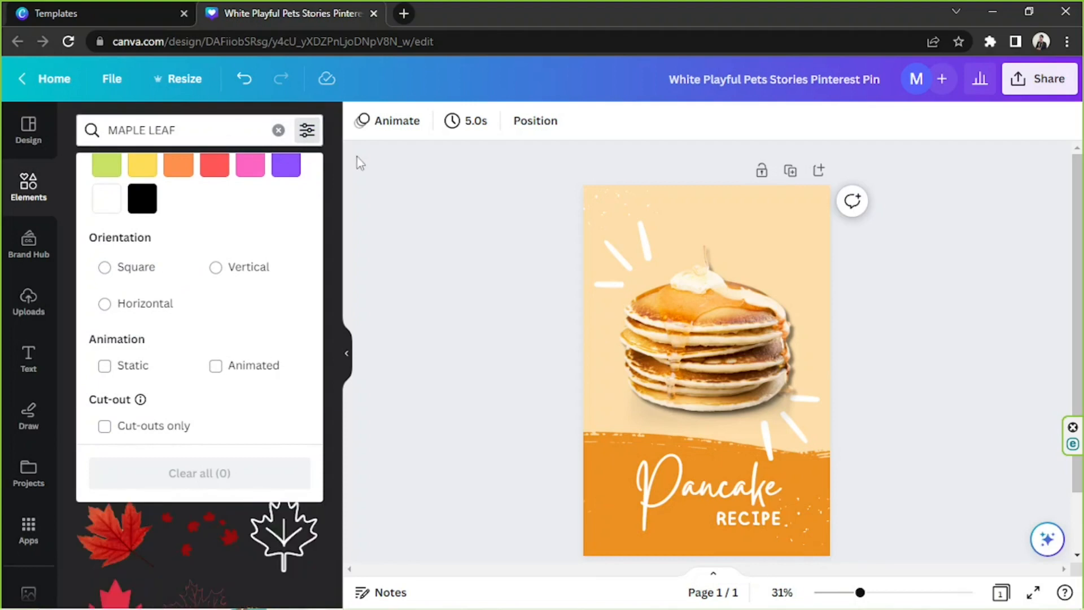
click(338, 168)
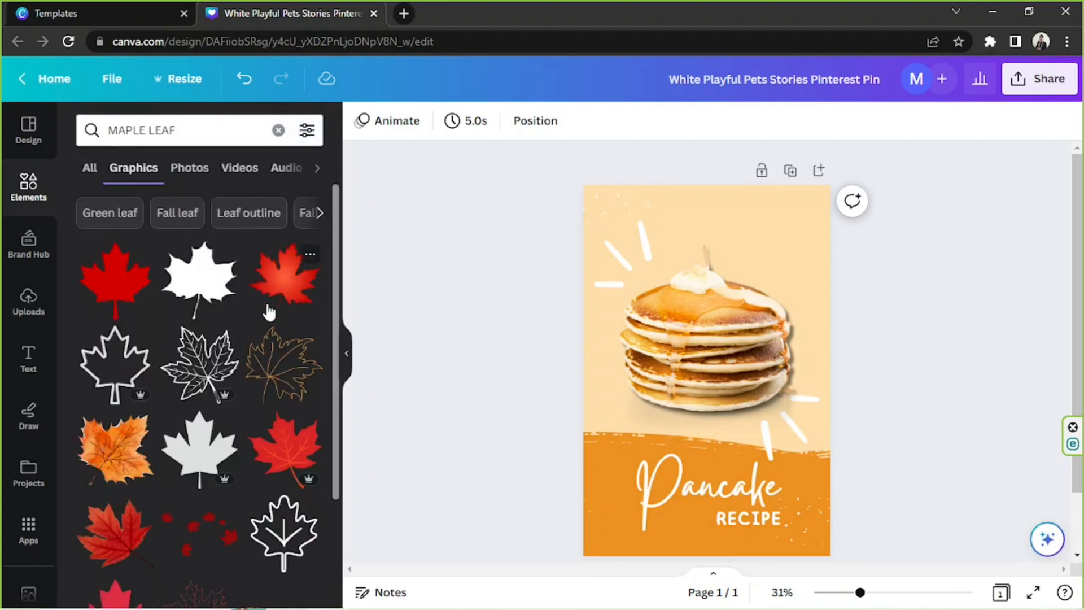
click(116, 462)
drag(801, 287, 623, 395)
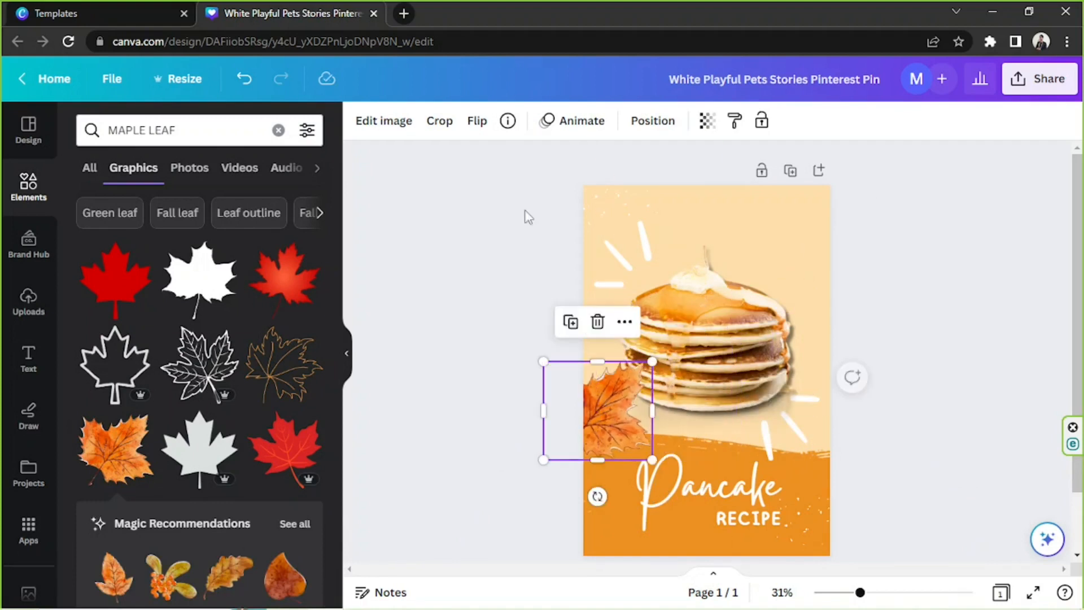
click(597, 321)
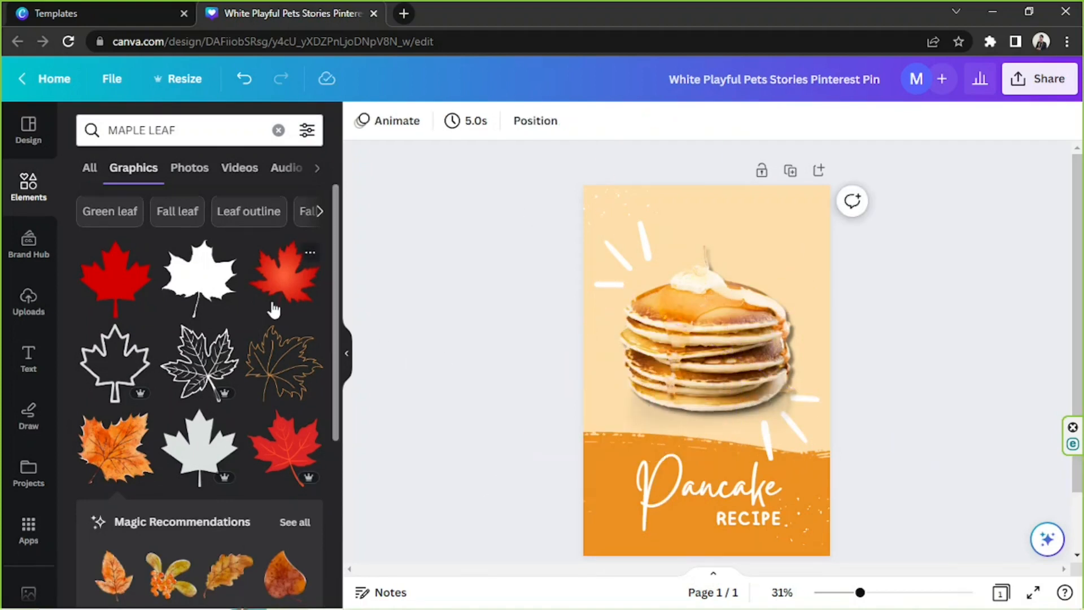
scroll(273, 309, down, 7)
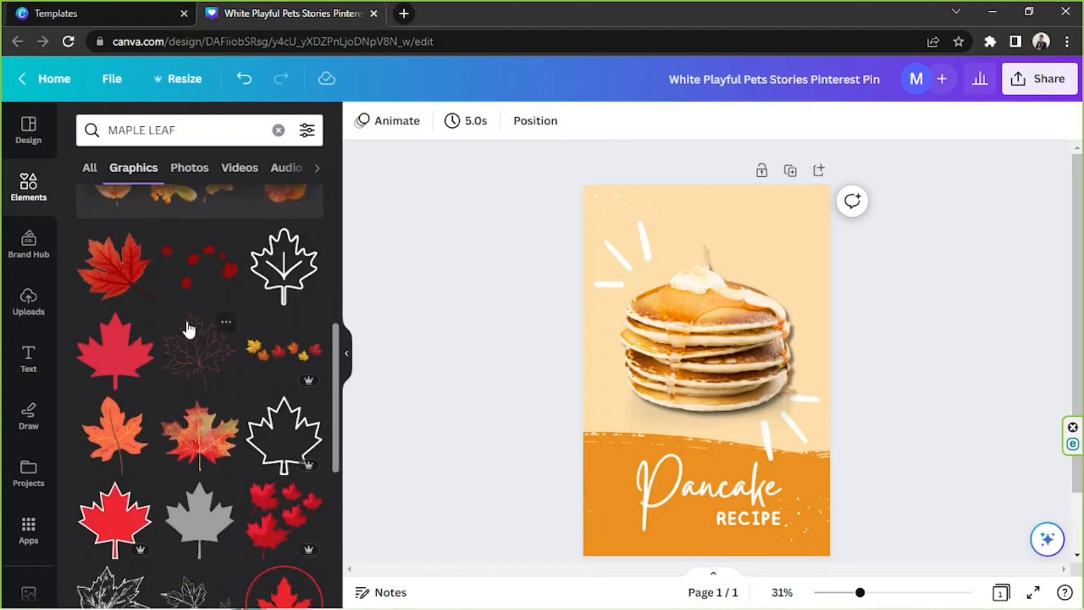
Add the orange maple leaf graphic beside the pancake stack at the design's left edge, shrink it and tilt it slightly
scroll(228, 380, up, 5)
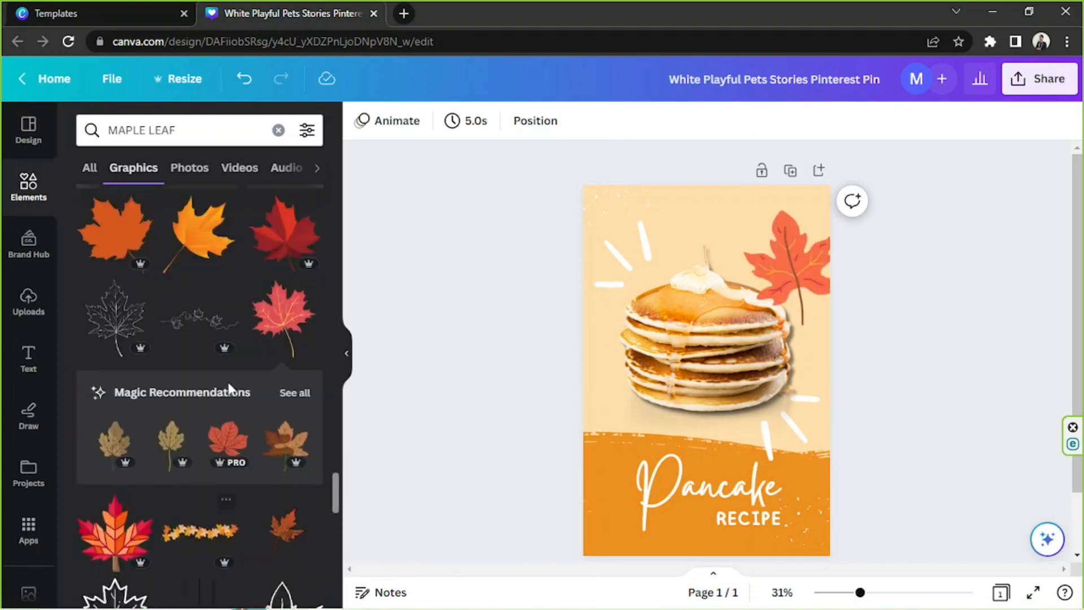
scroll(228, 382, up, 4)
click(200, 469)
drag(714, 394, 614, 381)
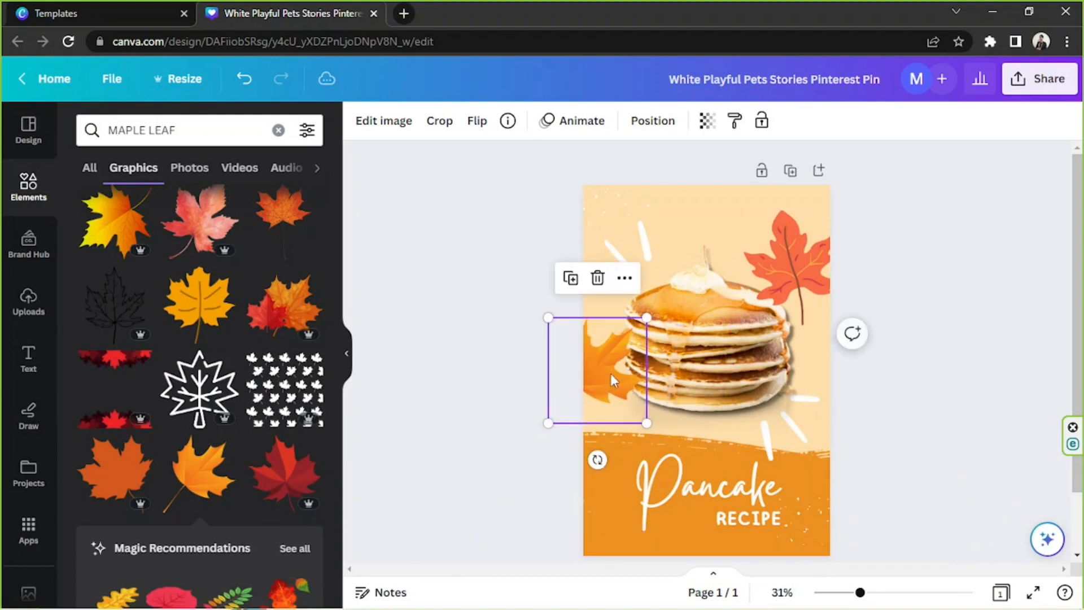
drag(647, 318, 625, 342)
drag(586, 380, 607, 362)
click(790, 265)
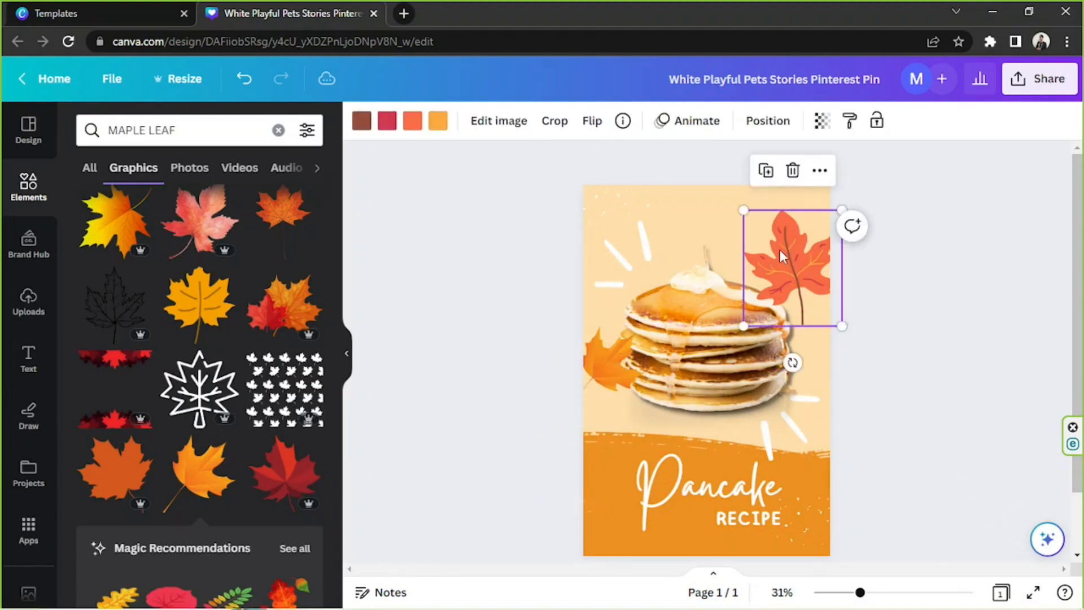
click(586, 363)
drag(608, 436, 622, 441)
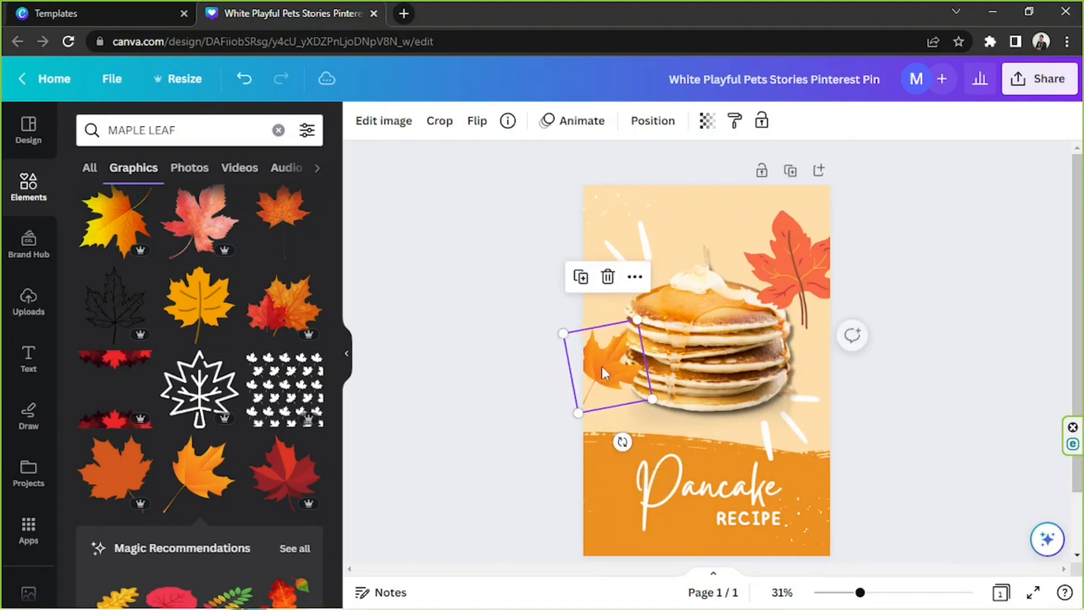
Replace the red maple leaf in the upper-right corner with an enlarged, rotated copy of the orange leaf, partly off the page
click(785, 287)
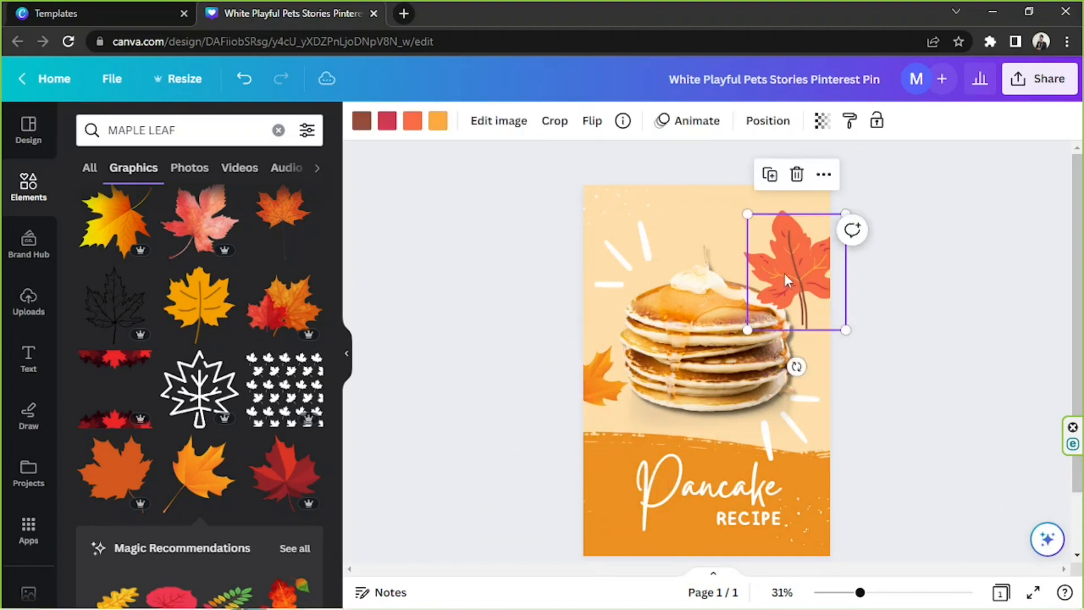
click(797, 174)
click(598, 353)
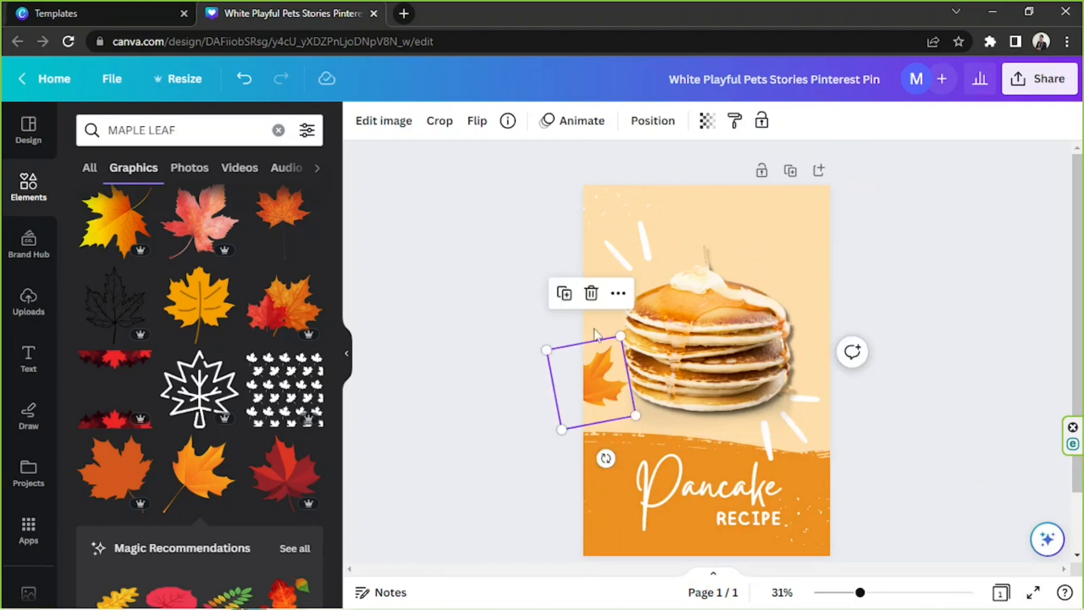
drag(599, 367, 785, 173)
drag(755, 293, 772, 313)
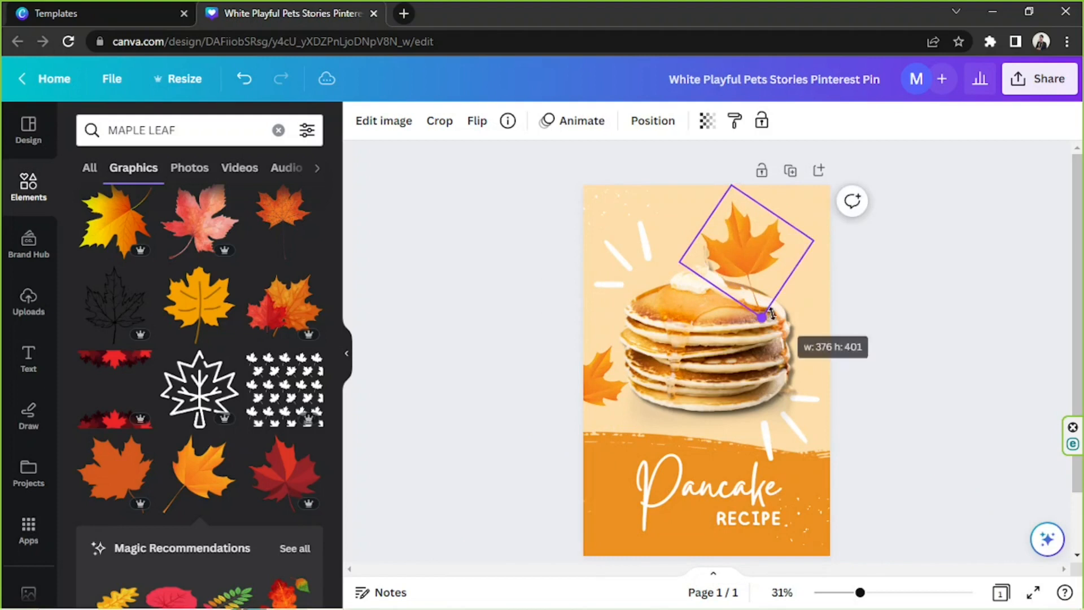
drag(748, 262, 820, 263)
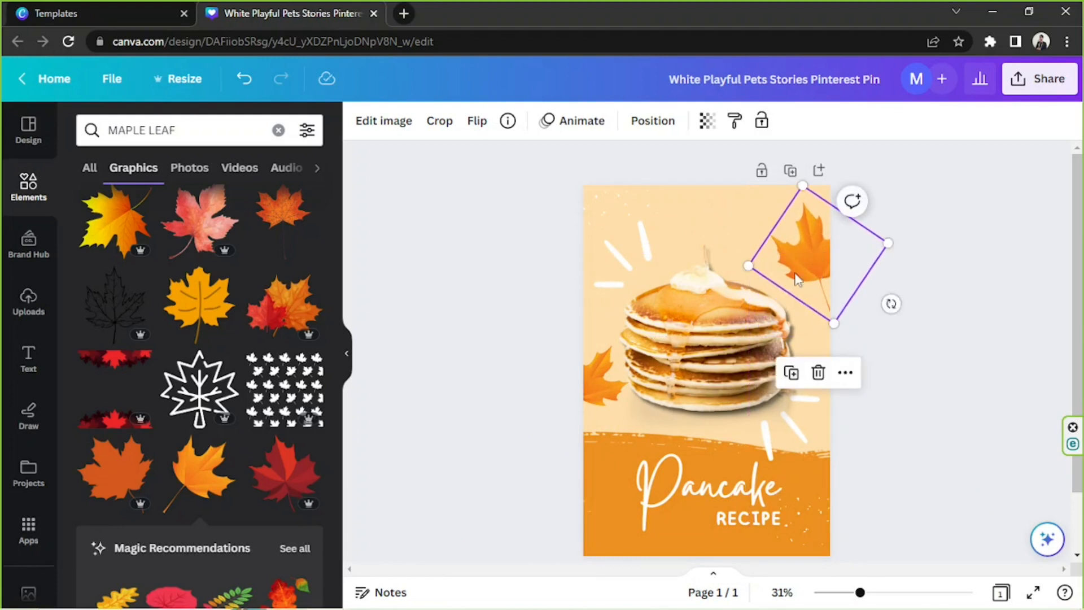
Look through the image effects for the upper-right maple leaf and search them for "ADJUST"
click(392, 129)
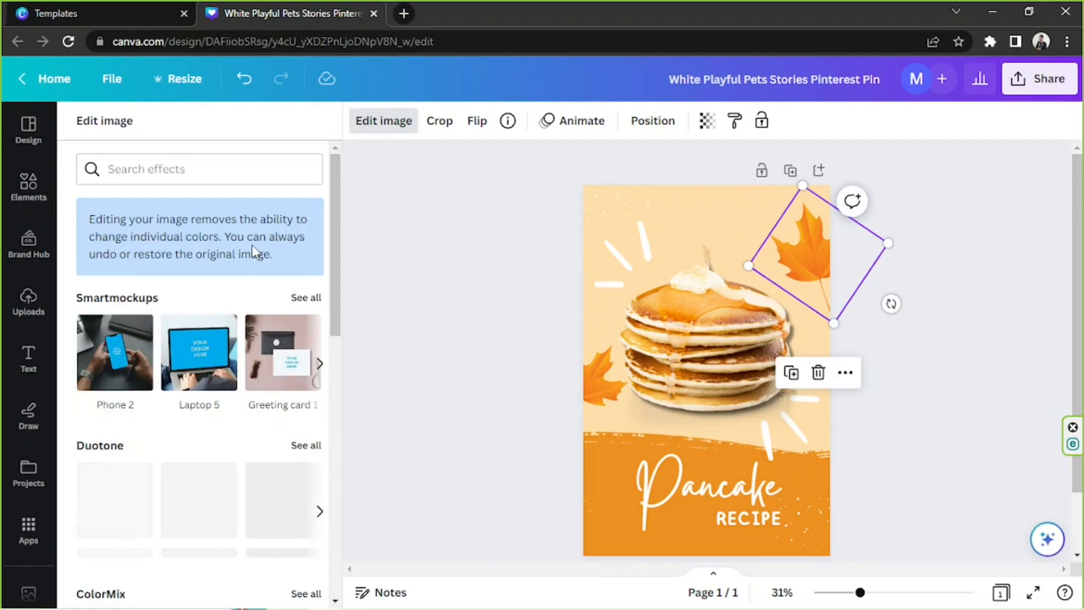
scroll(252, 248, down, 4)
scroll(252, 249, down, 3)
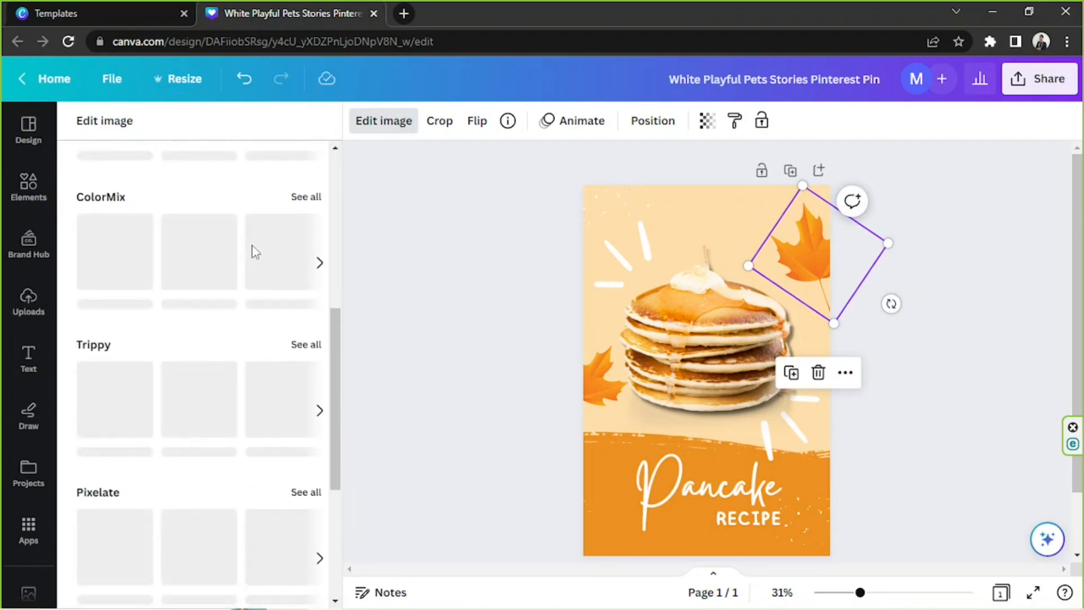
scroll(252, 248, down, 4)
scroll(253, 249, up, 10)
click(205, 165)
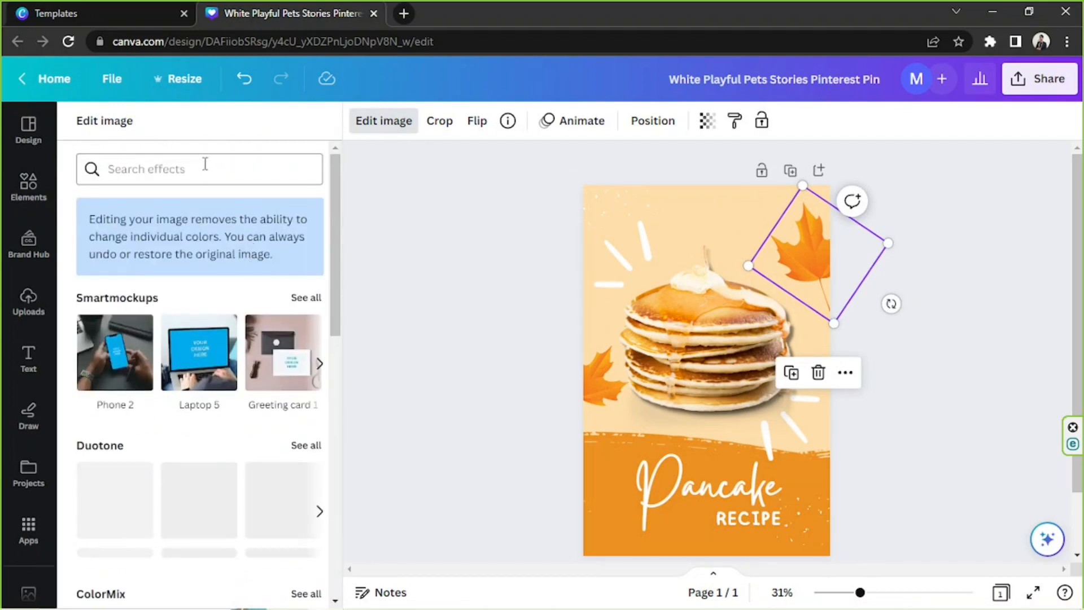
text(ADJUST)
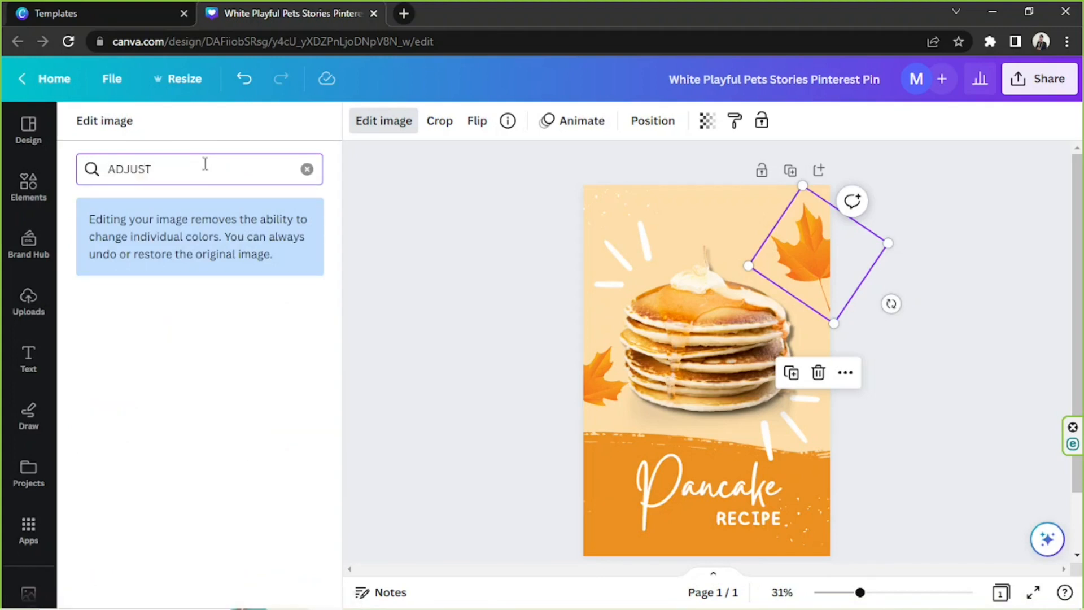
click(307, 170)
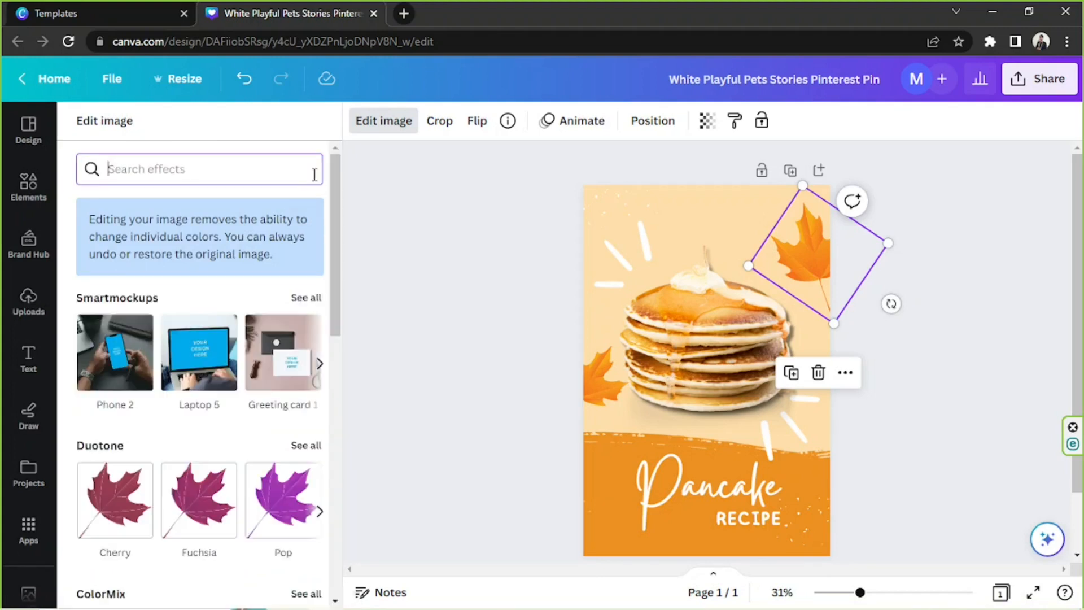
click(367, 293)
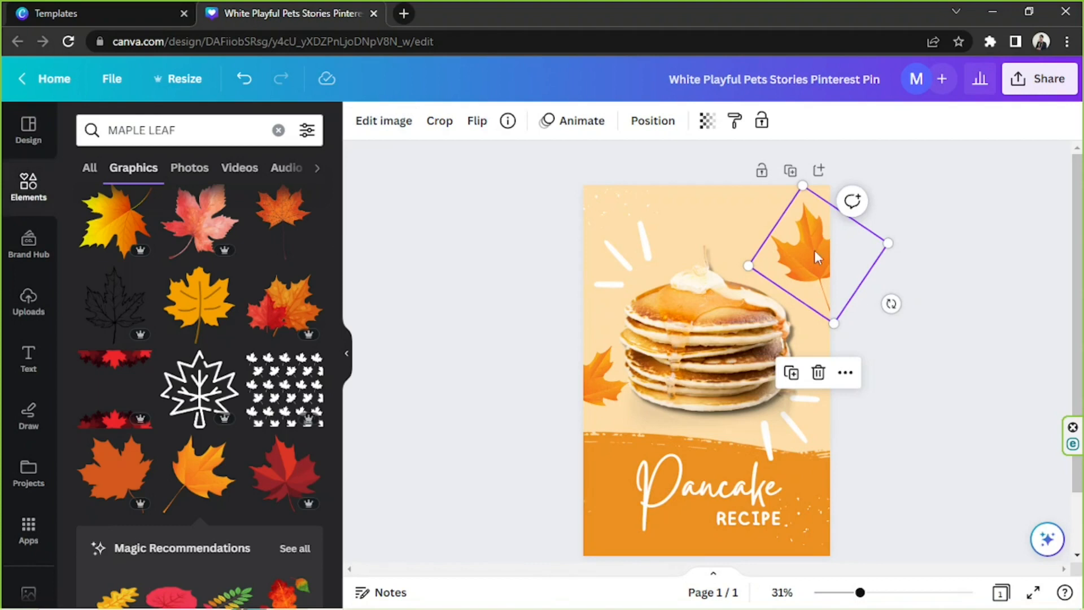
Try the Amber Duotone effect on the upper-right maple leaf, reset it to None and look through the other Duotone presets
click(385, 120)
scroll(186, 369, down, 3)
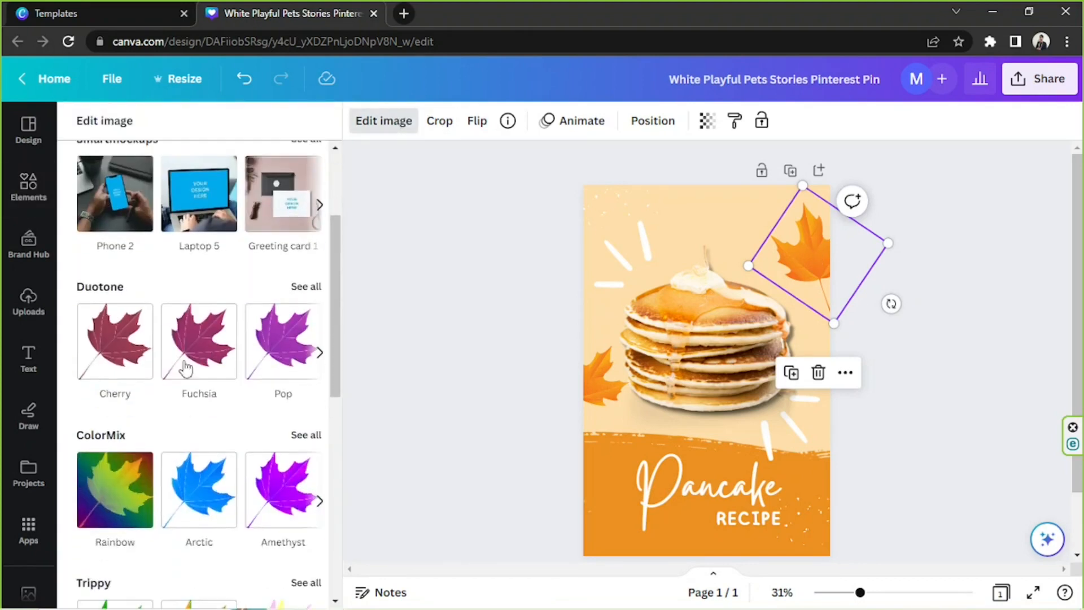
click(306, 286)
scroll(219, 279, down, 1)
scroll(219, 280, down, 2)
scroll(218, 278, up, 3)
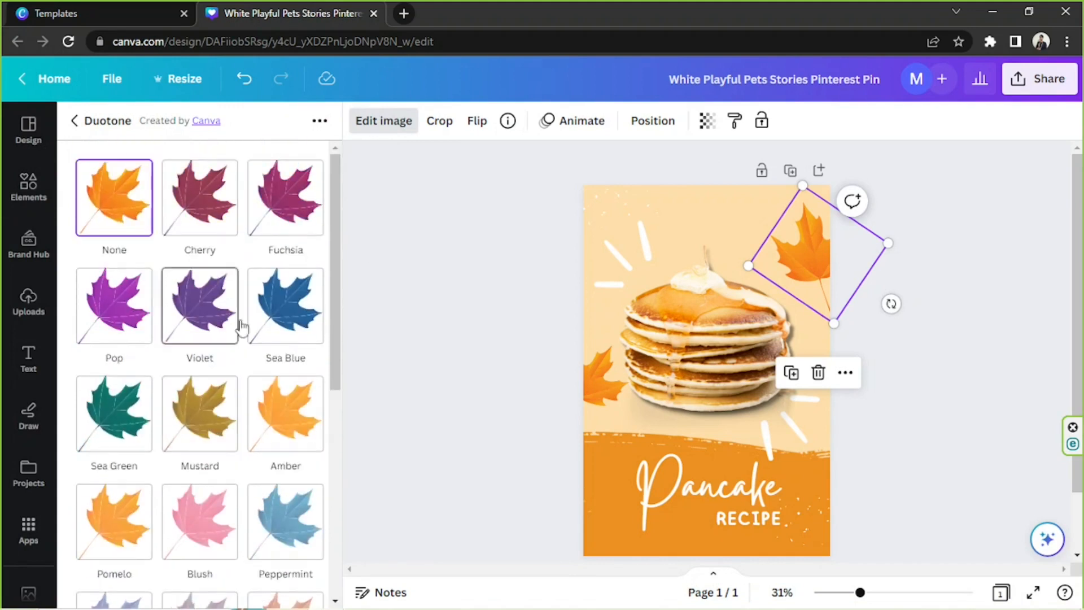
click(277, 411)
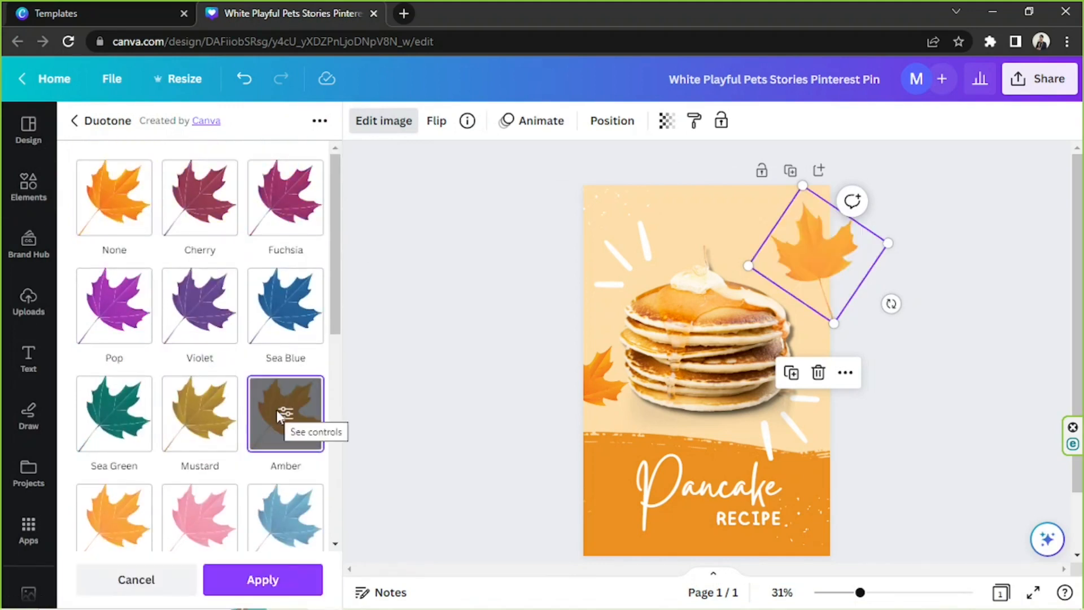
click(127, 199)
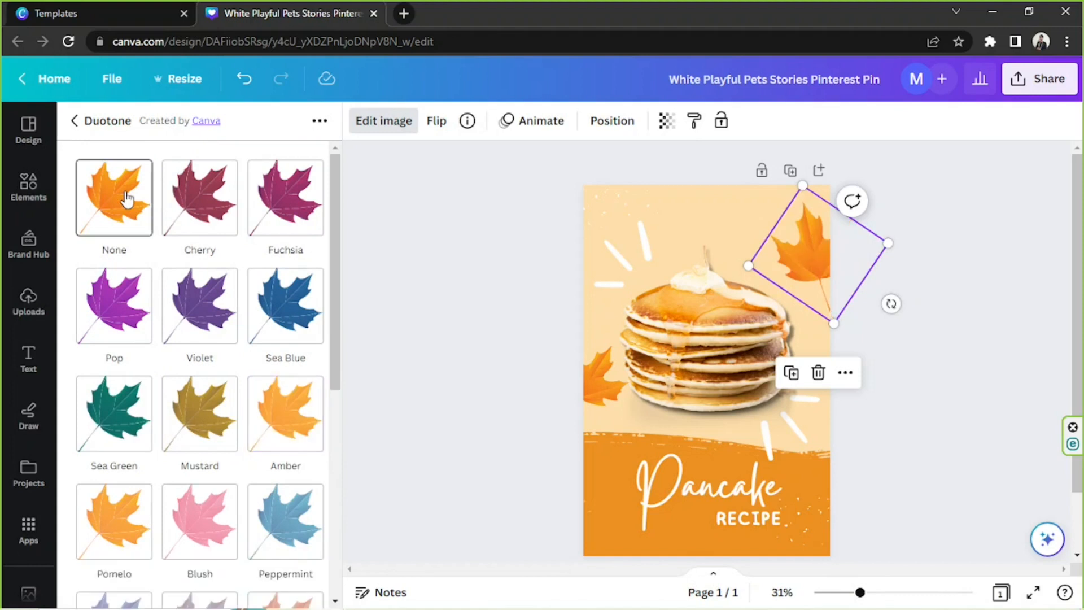
scroll(146, 333, down, 7)
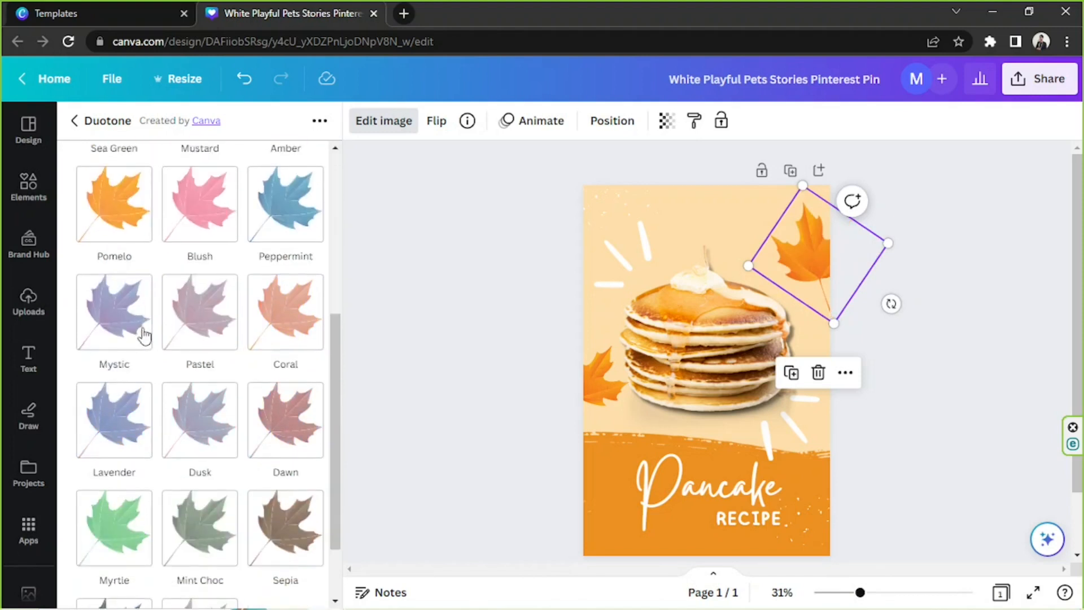
scroll(146, 333, up, 7)
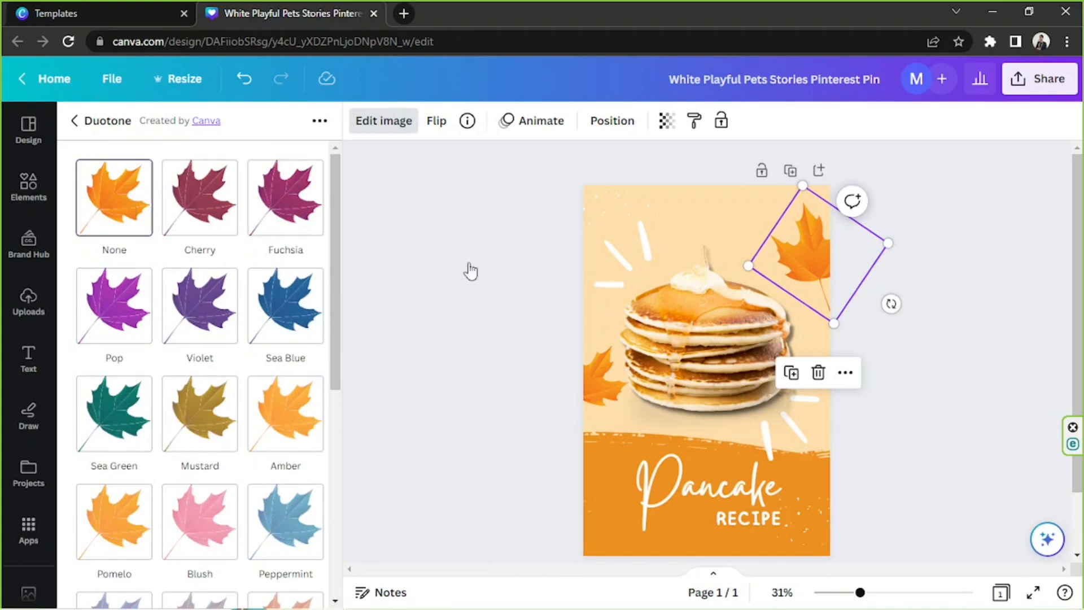
click(74, 121)
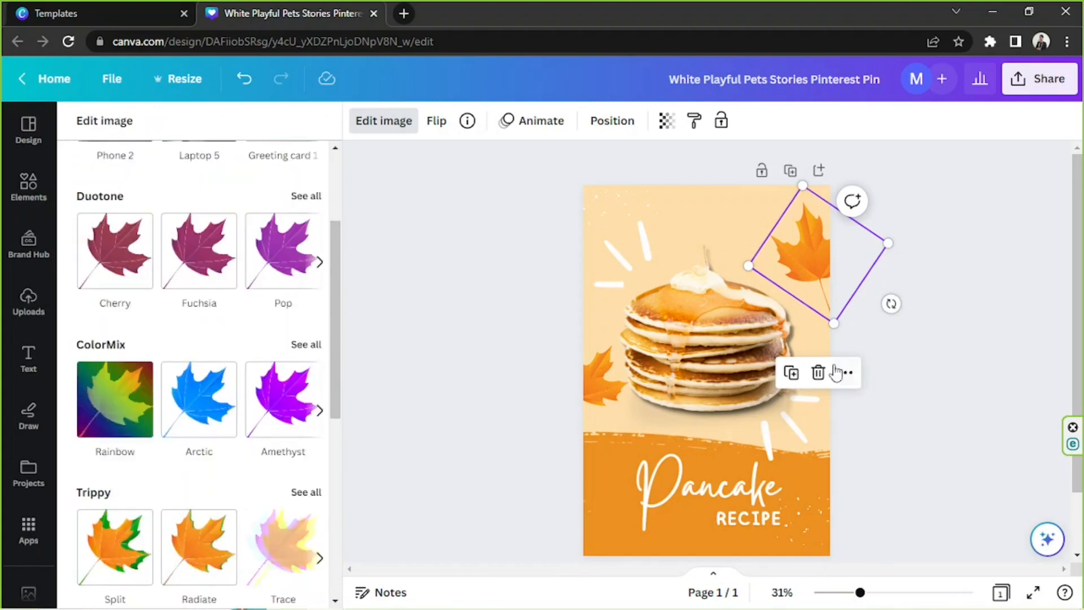
Rotate the upper-right maple leaf slightly, nudge it into place on the page edge and check the whole design
drag(891, 304, 902, 293)
drag(822, 262, 826, 257)
click(889, 478)
scroll(886, 463, down, 2)
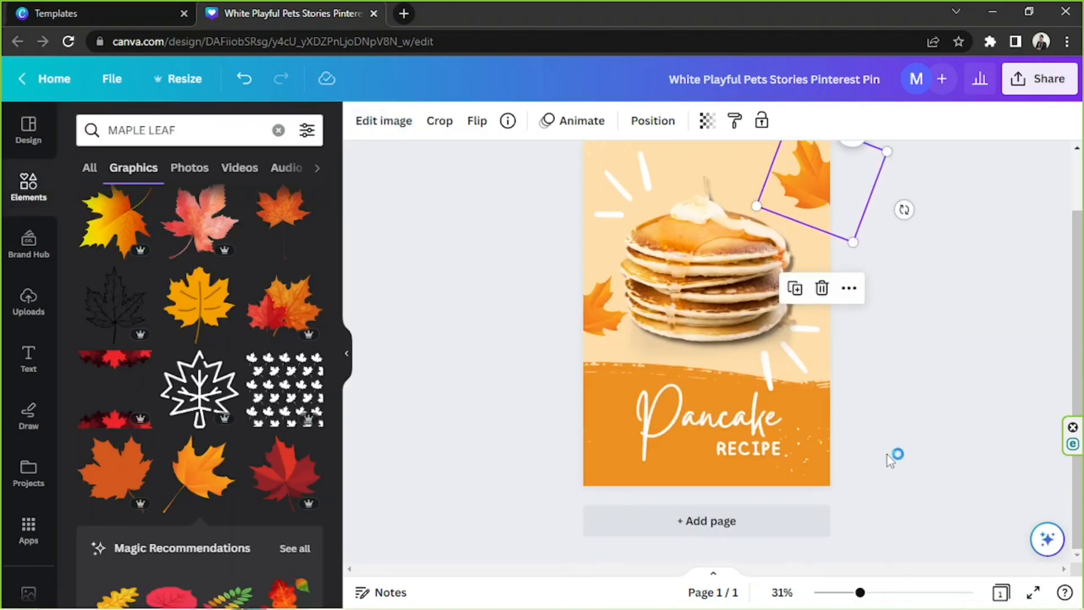
click(888, 454)
scroll(906, 450, up, 2)
scroll(994, 373, down, 1)
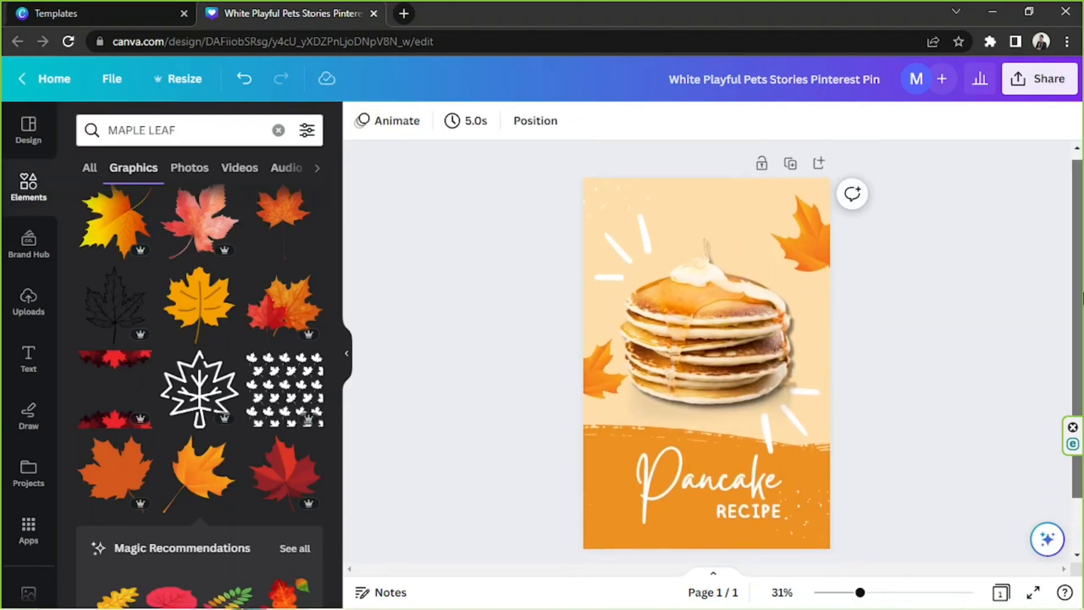
drag(511, 188, 888, 506)
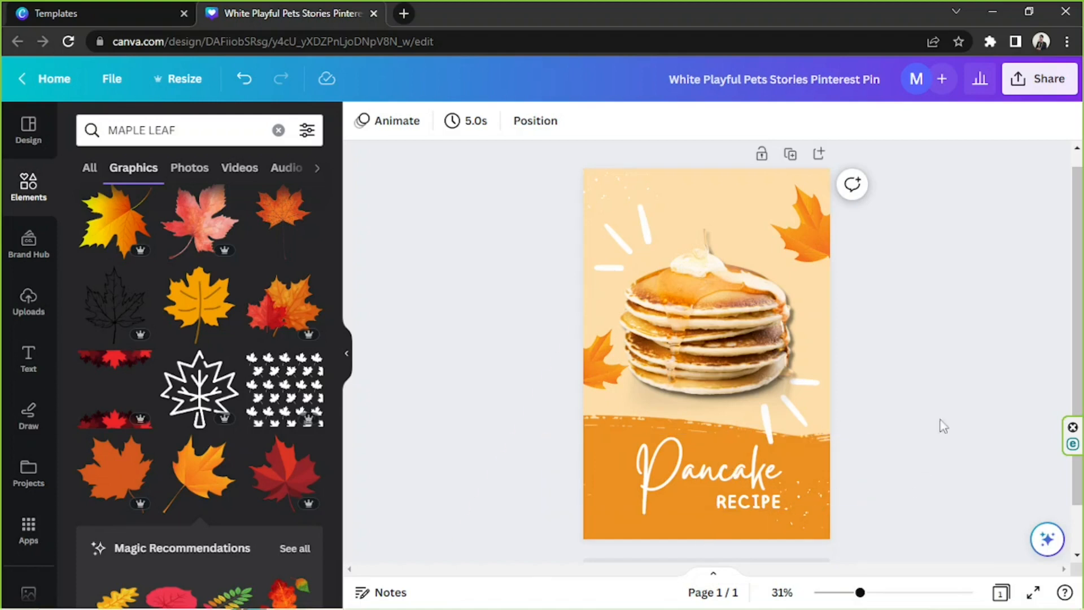
Share the design on social media through Pinterest and choose the Anime Scenes board
click(1047, 80)
scroll(1011, 195, down, 1)
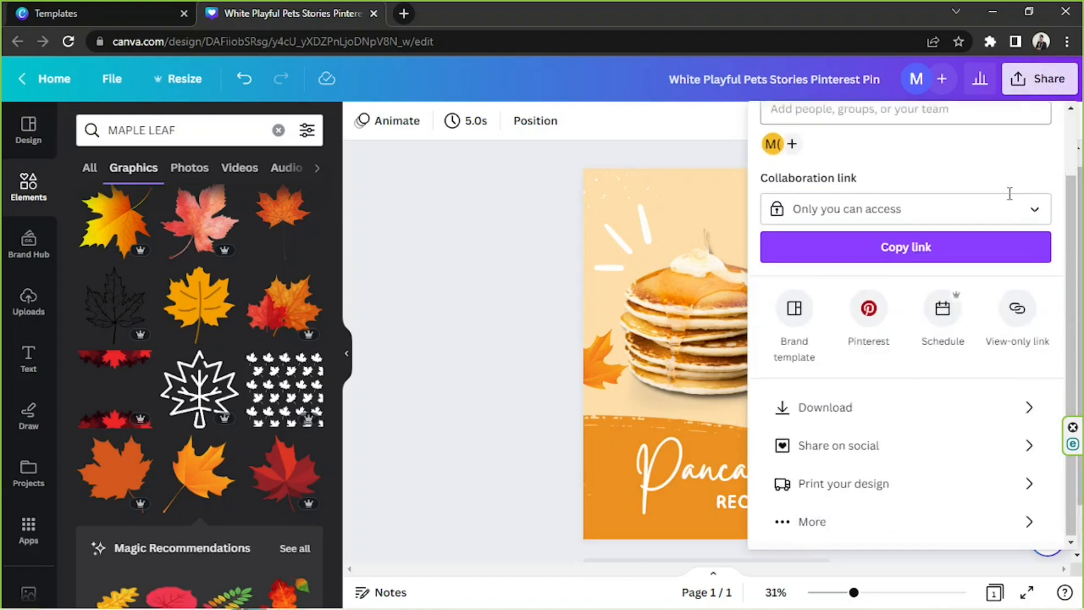
click(867, 446)
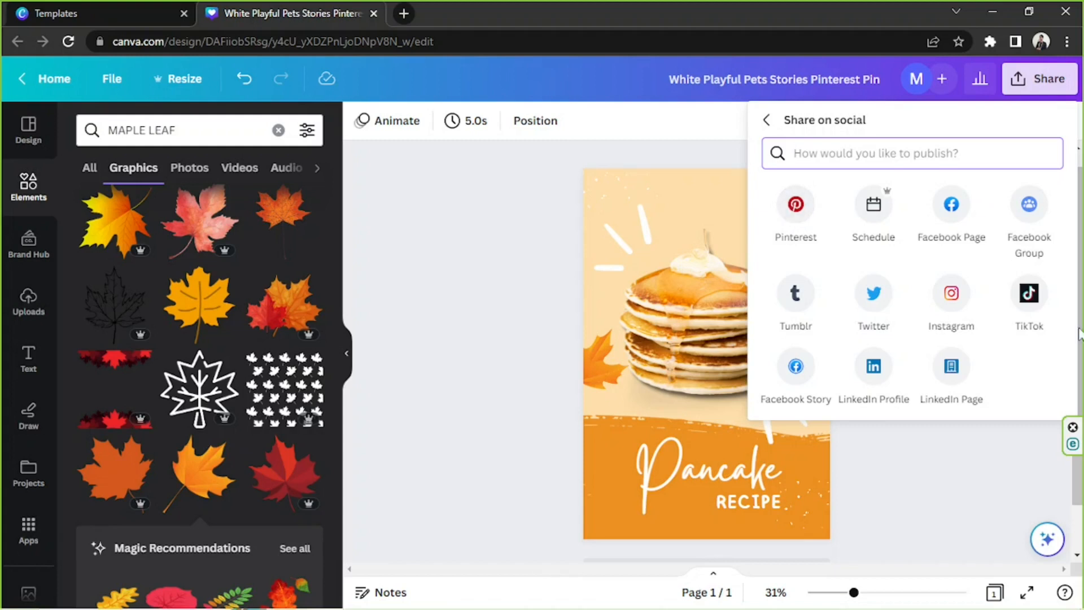
click(797, 209)
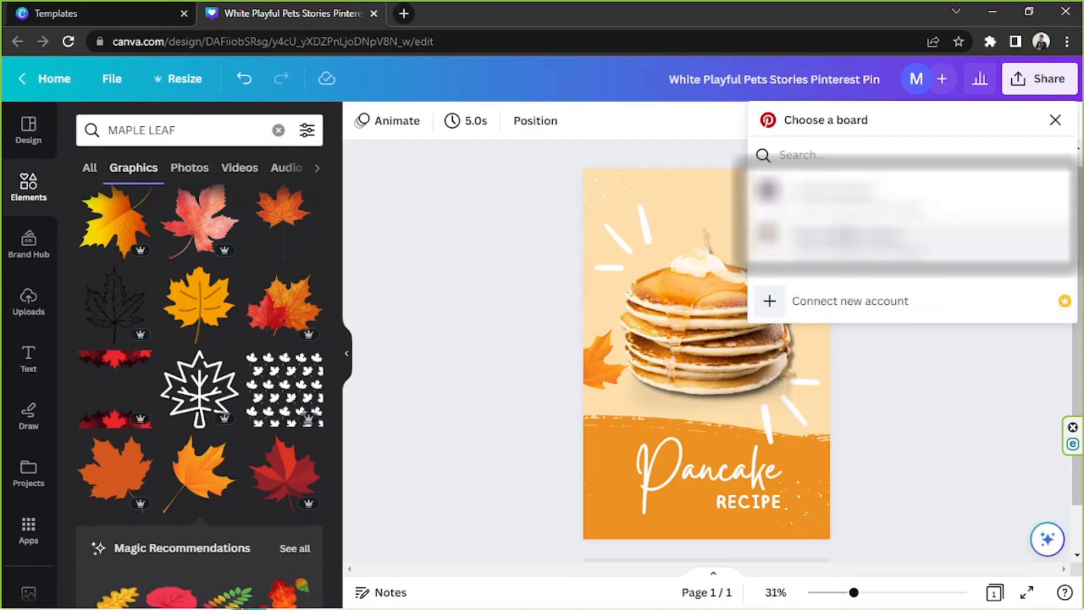
click(845, 210)
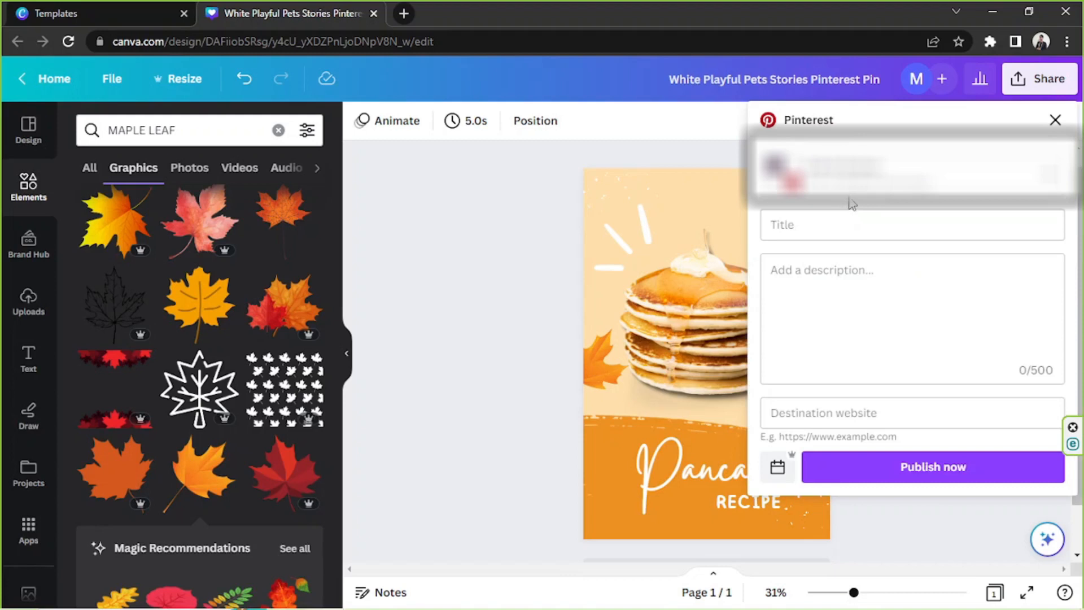
Title the Pinterest post "Pancake Recipe", leaving the description and destination website blank
click(877, 221)
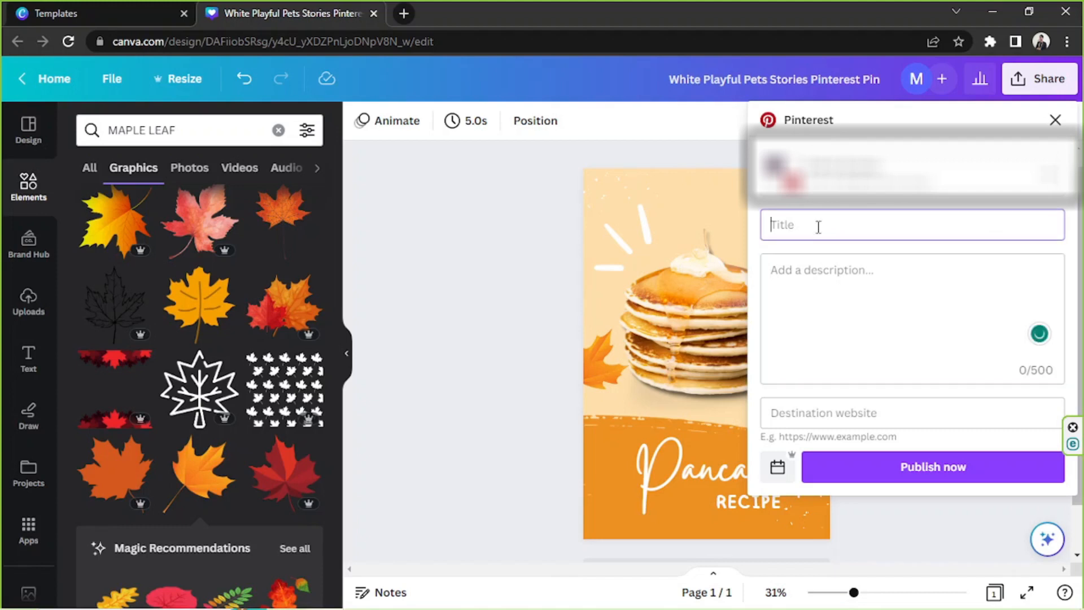
text(pANCAKE)
key(ctrl+a)
text(Pancake Recipe)
click(893, 270)
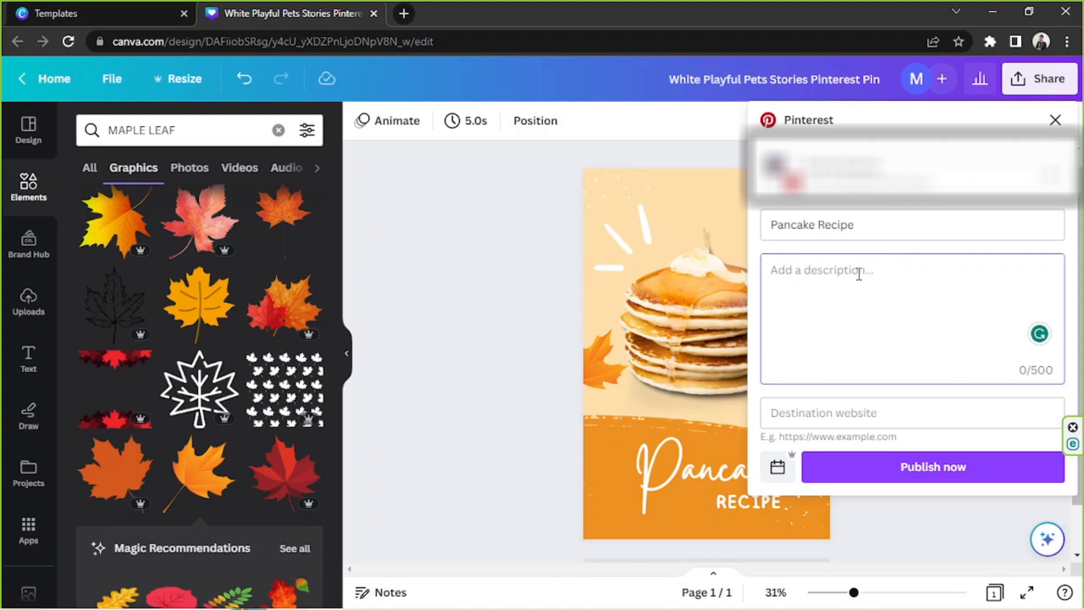
click(834, 412)
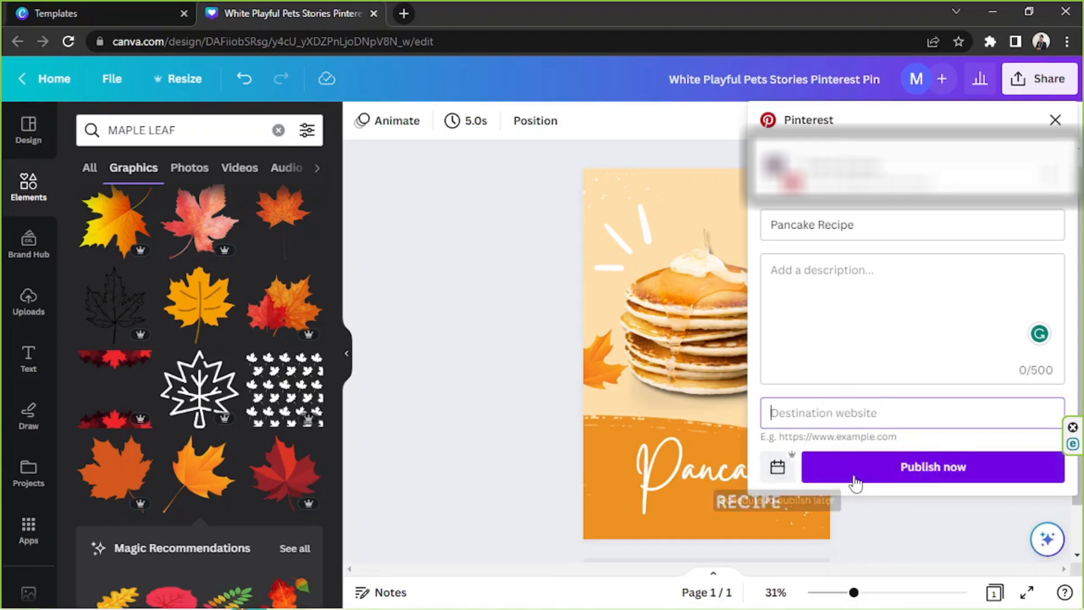
Try scheduling the Pinterest post for May 19, 2023, and return to the post form without saving the schedule
click(771, 478)
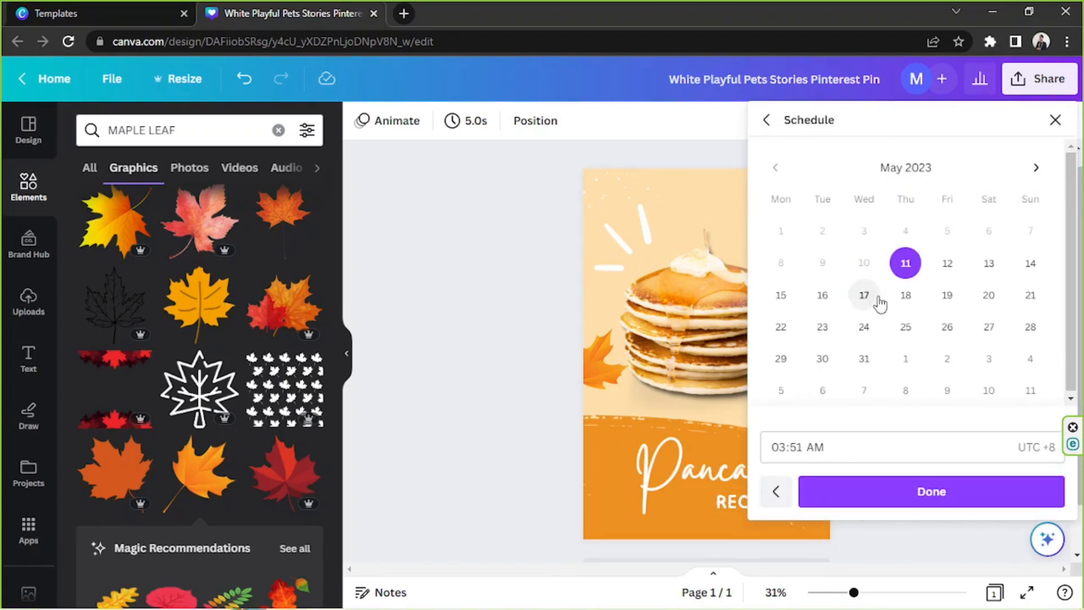
click(944, 296)
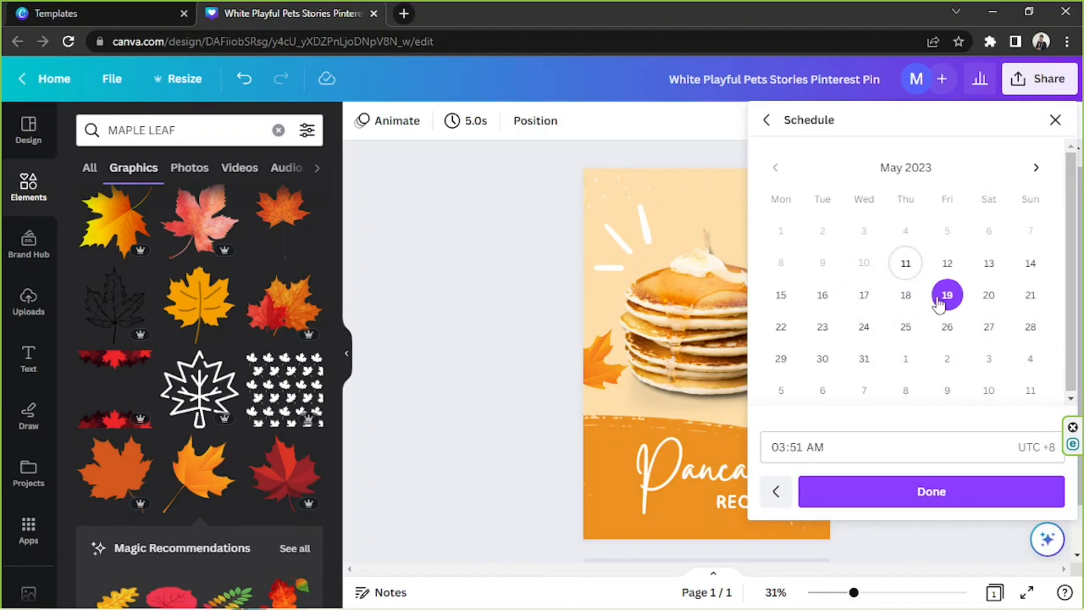
click(815, 446)
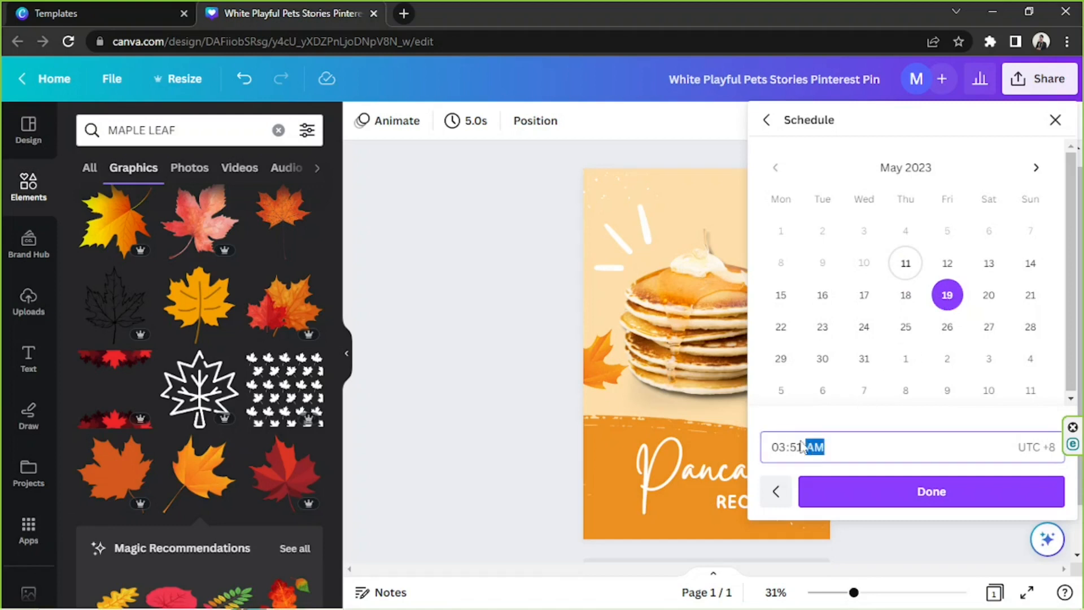
click(784, 447)
click(815, 447)
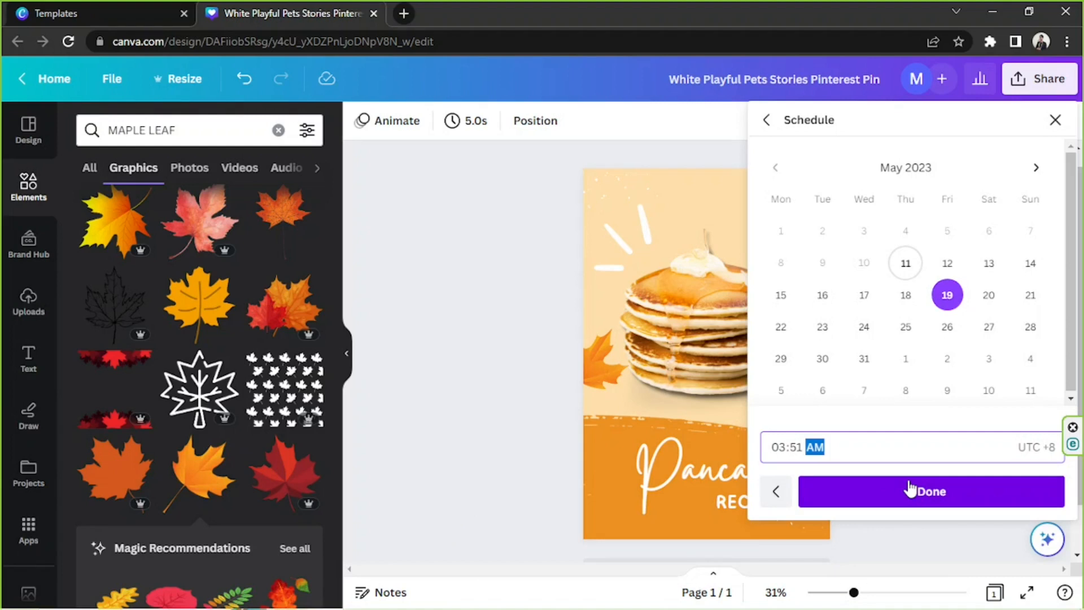
click(766, 120)
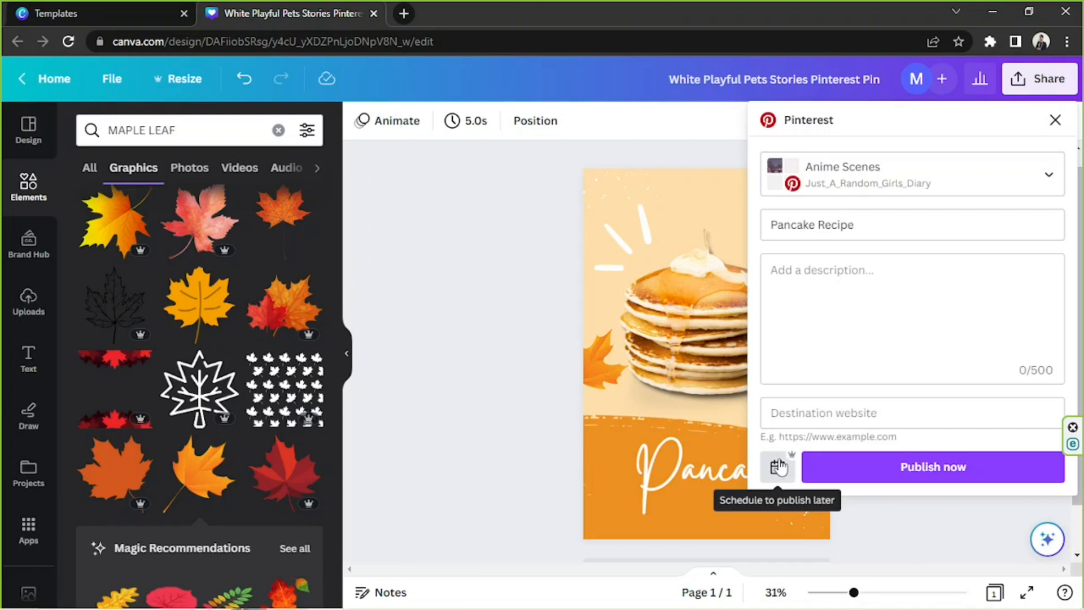
Close the Pinterest post form without publishing and return to the full design
click(489, 329)
drag(450, 199, 870, 519)
click(927, 473)
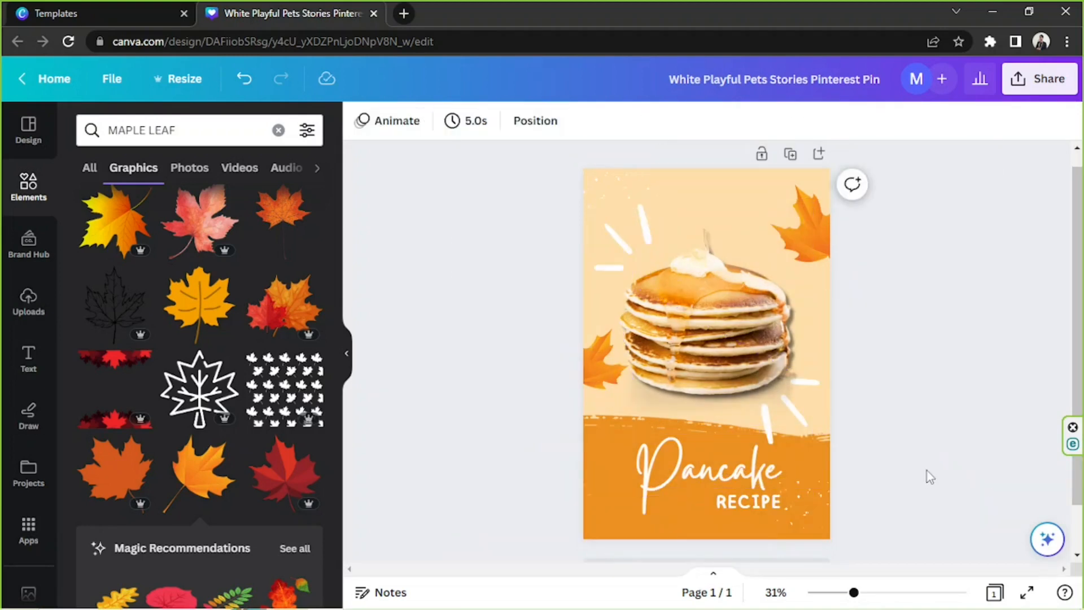